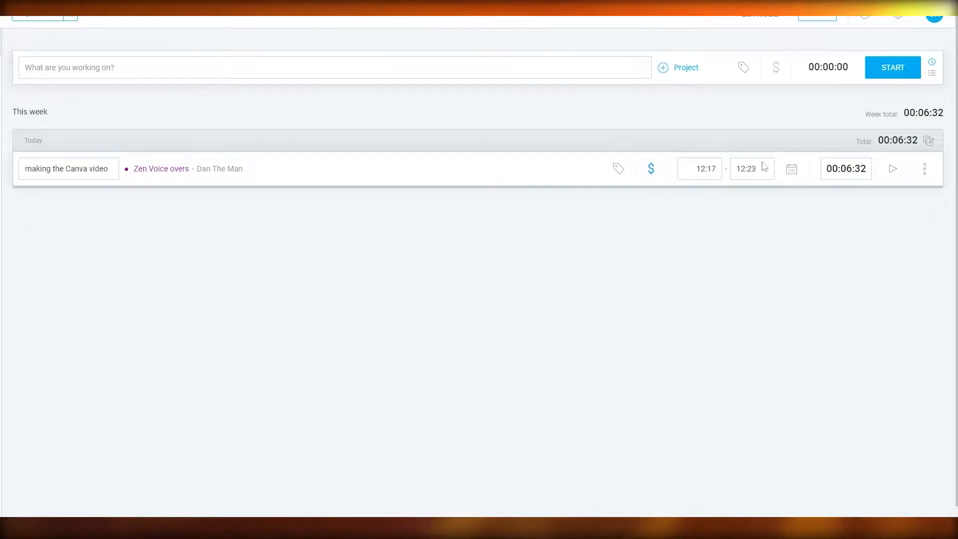
- Restart the timer for the "making the Canva video" entry and mark the running entry as billable
{"action": "left_click", "coordinate": [893, 168]}
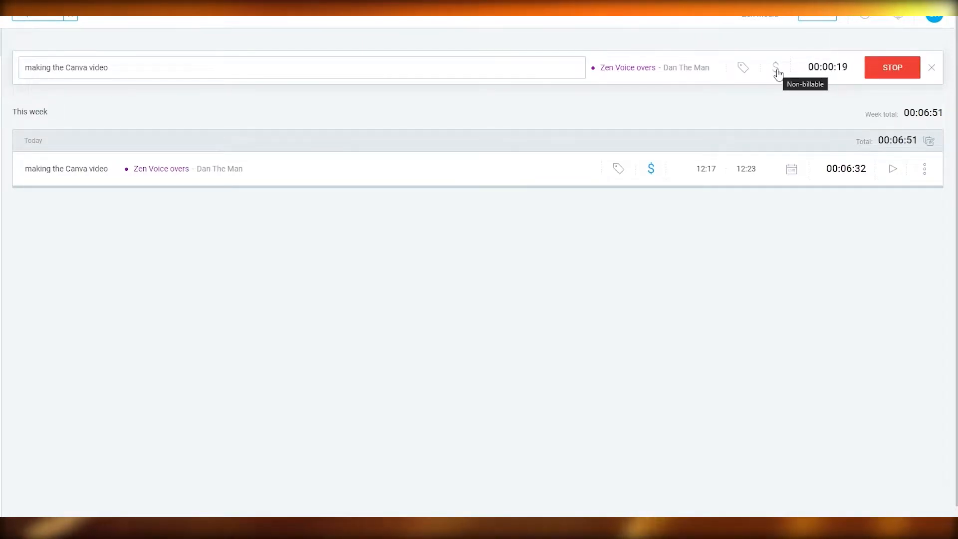
{"action": "left_click", "coordinate": [776, 72]}
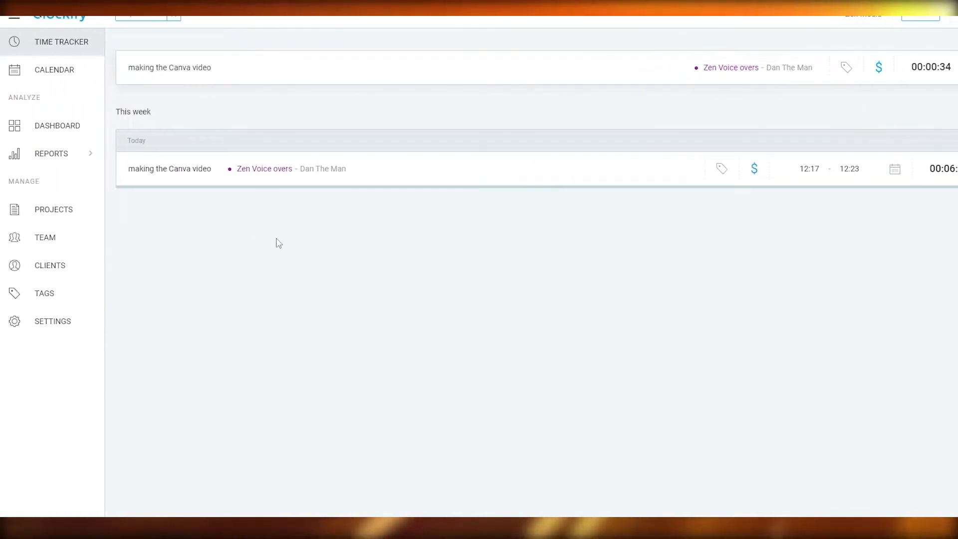
{"action": "left_click", "coordinate": [45, 214]}
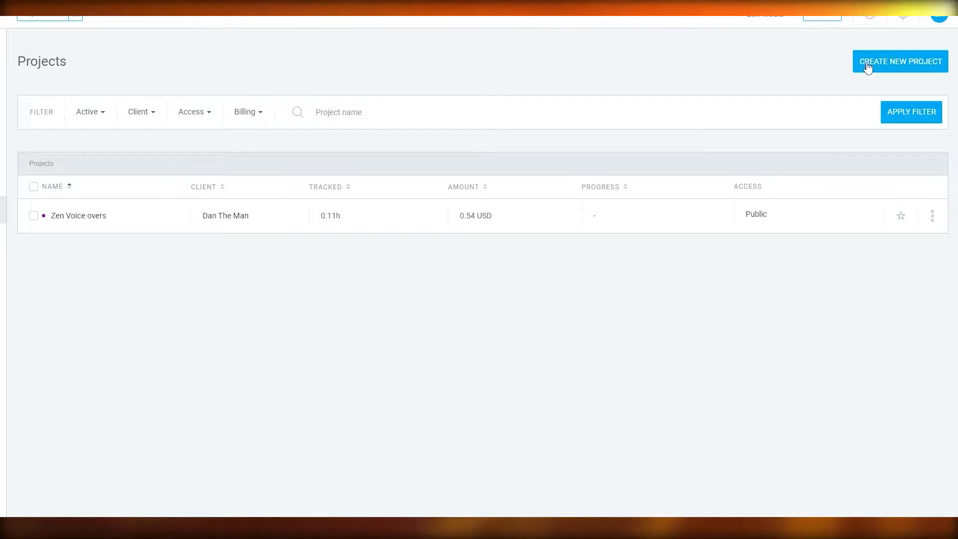
{"action": "left_click", "coordinate": [873, 66]}
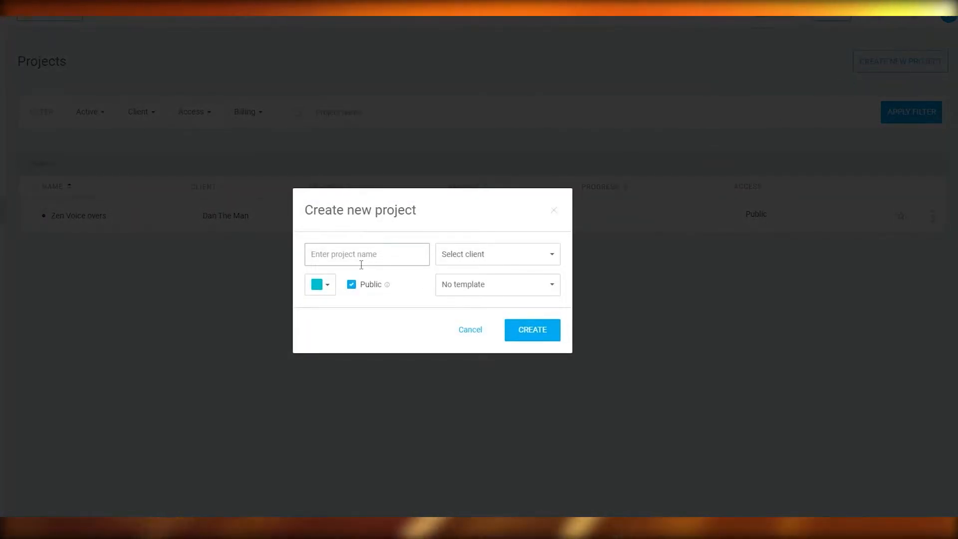
{"action": "type", "text": "Y"}
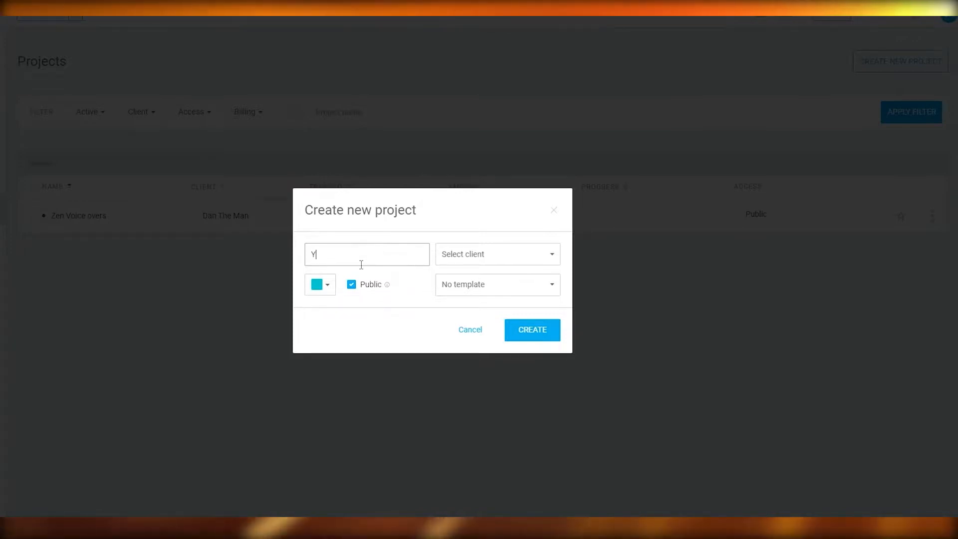
{"action": "type", "text": "outube Videps"}
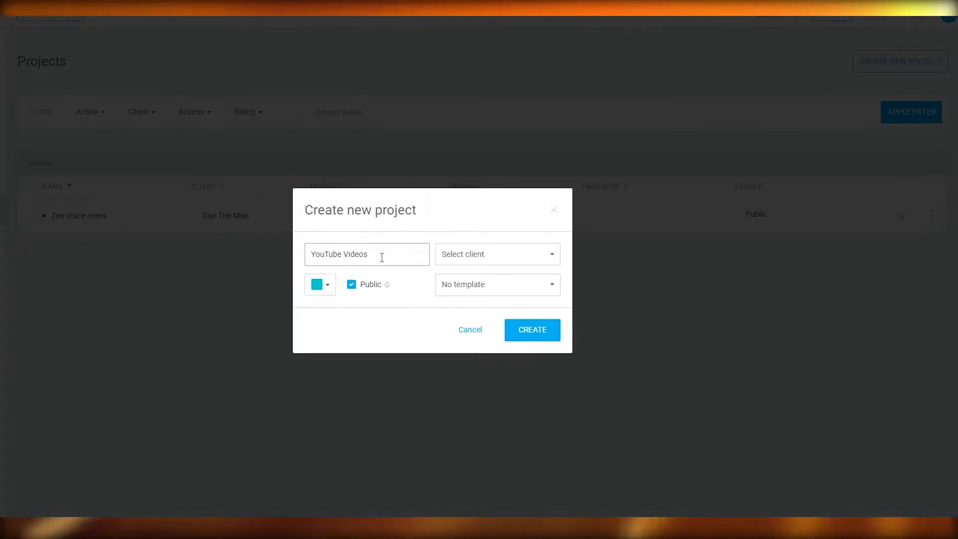
{"action": "left_click", "coordinate": [325, 286]}
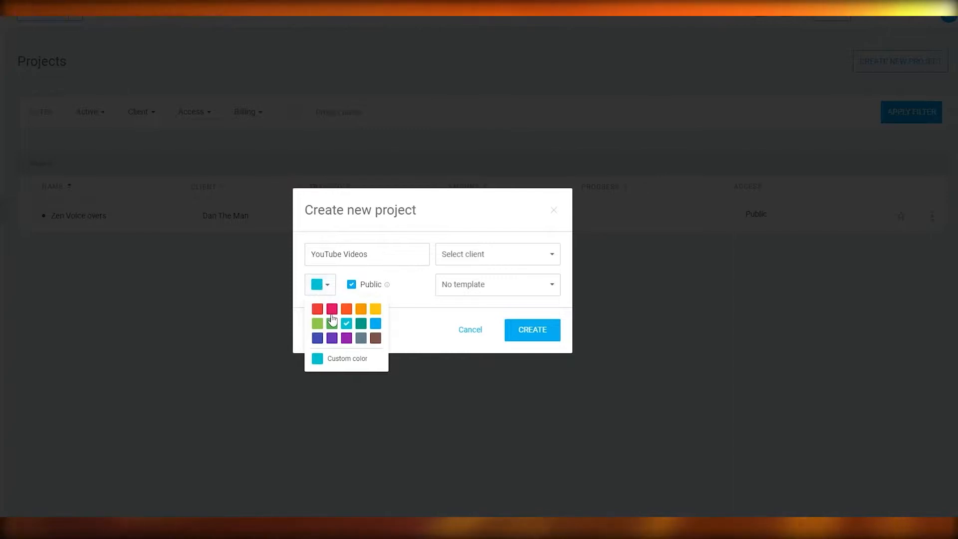
{"action": "left_click", "coordinate": [332, 310]}
{"action": "left_click", "coordinate": [333, 292]}
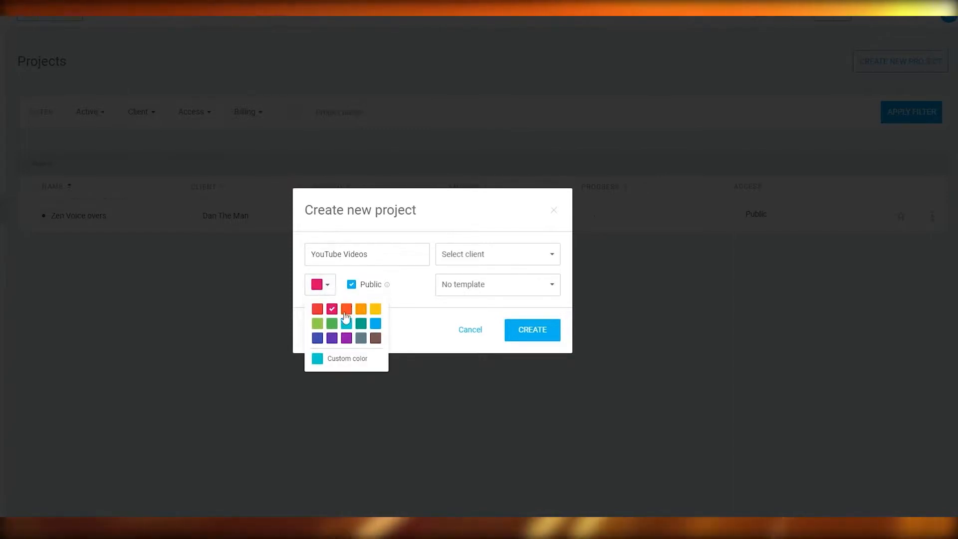
{"action": "left_click", "coordinate": [317, 309]}
{"action": "left_click", "coordinate": [330, 288]}
{"action": "left_click", "coordinate": [331, 288]}
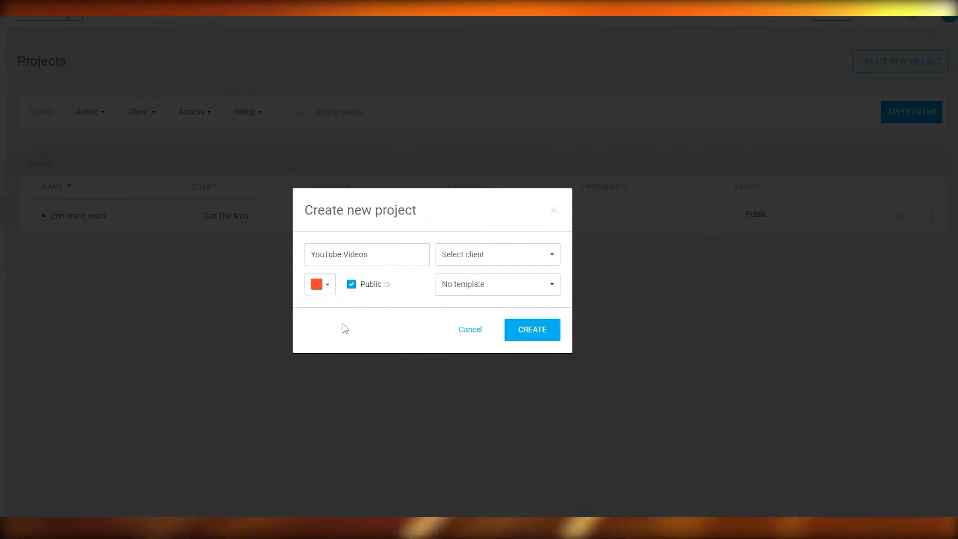
{"action": "left_click", "coordinate": [330, 292]}
{"action": "left_click", "coordinate": [317, 309]}
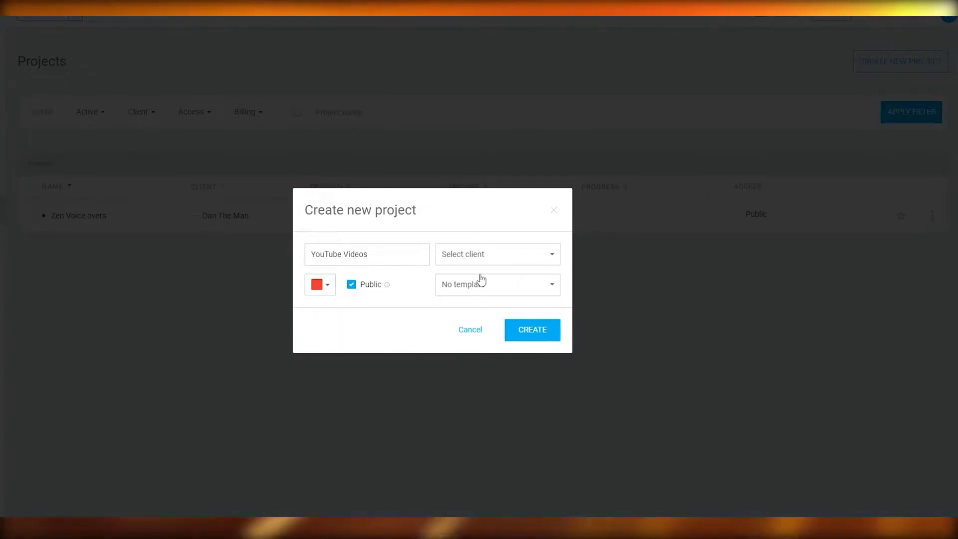
{"action": "left_click", "coordinate": [505, 254]}
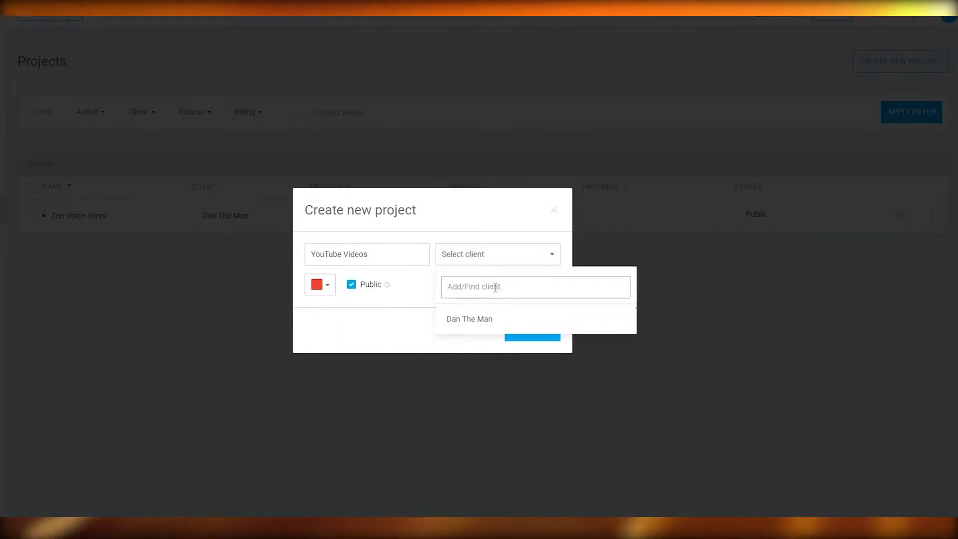
{"action": "left_click", "coordinate": [424, 285]}
{"action": "left_click", "coordinate": [471, 290]}
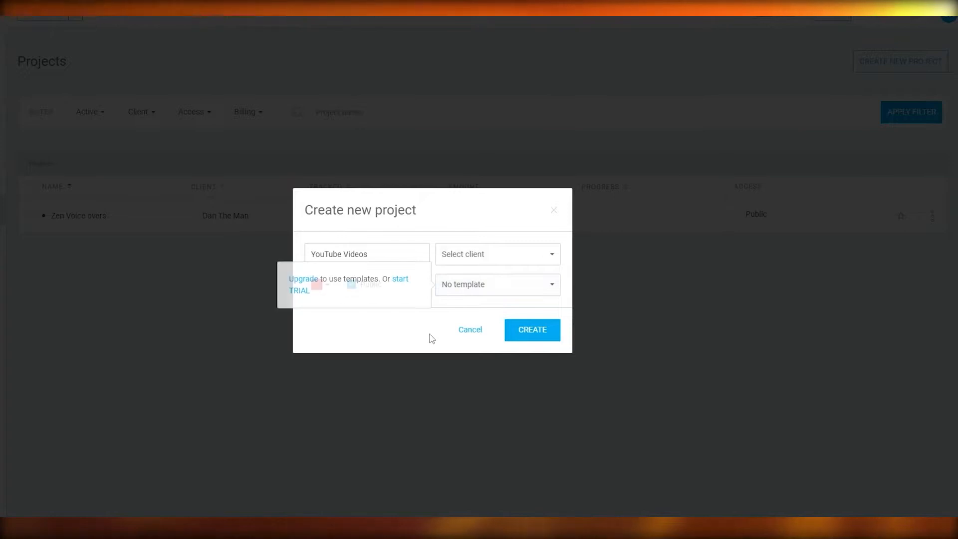
{"action": "left_click", "coordinate": [469, 330]}
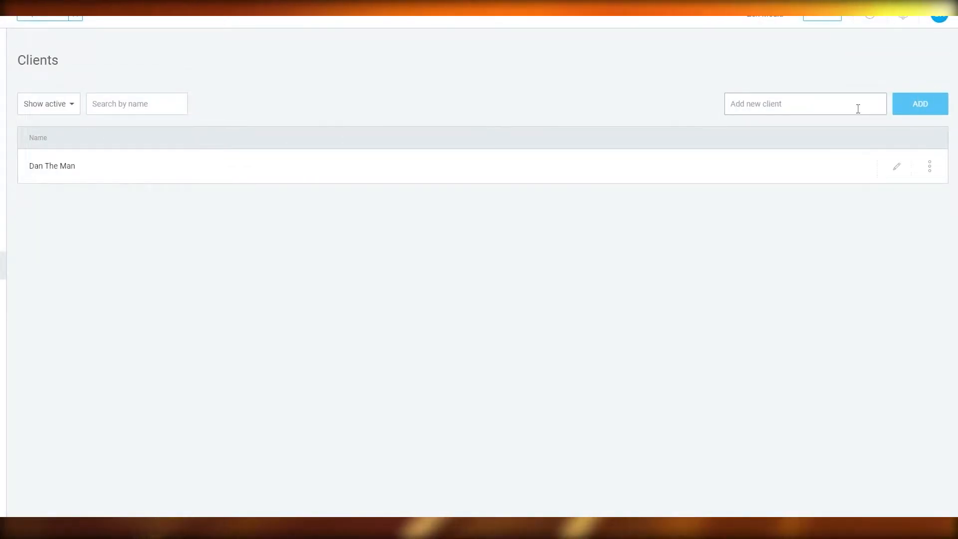
- Add a new client to the Clients list, entering the client's first name
{"action": "type", "text": "Scott"}
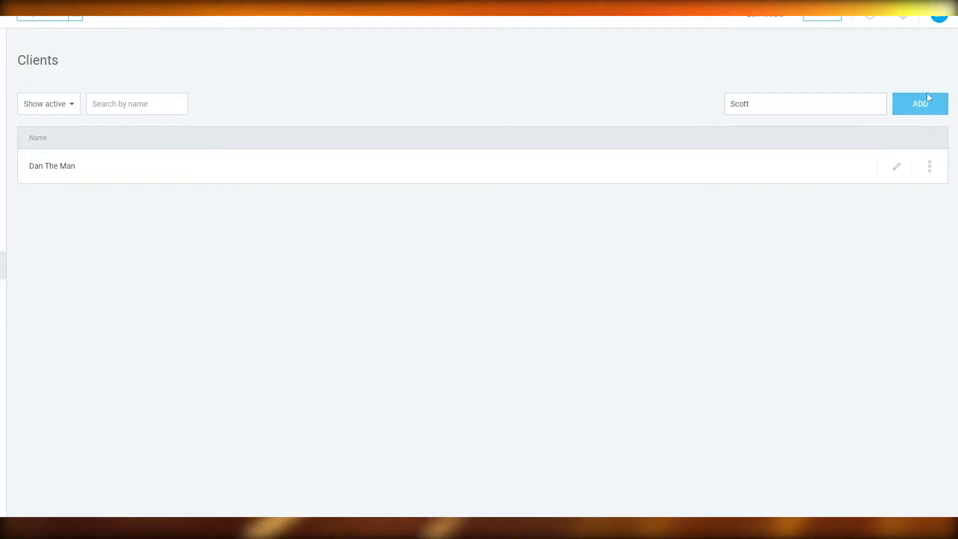
{"action": "left_click", "coordinate": [909, 100]}
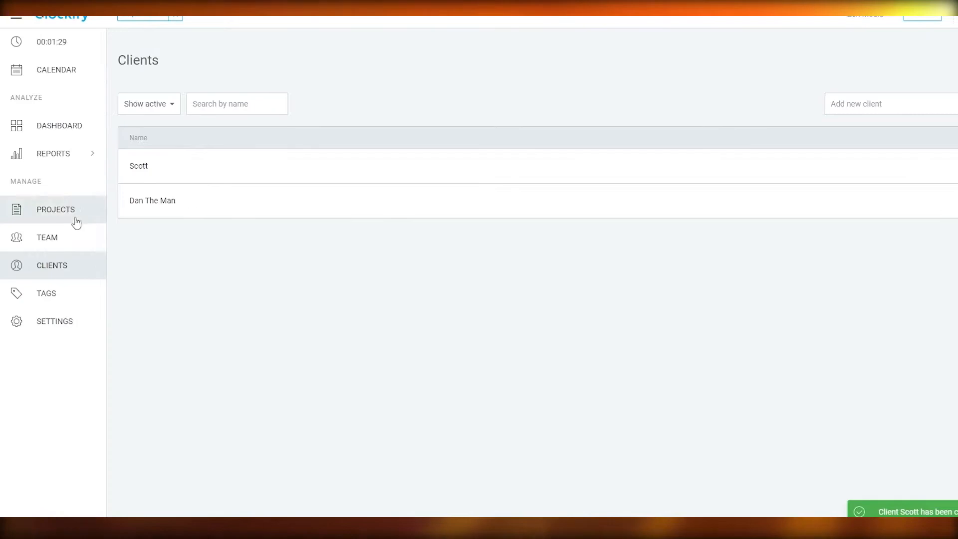
- Start a new public project named "YouTube Videos" and set its color to red
{"action": "left_click", "coordinate": [65, 210]}
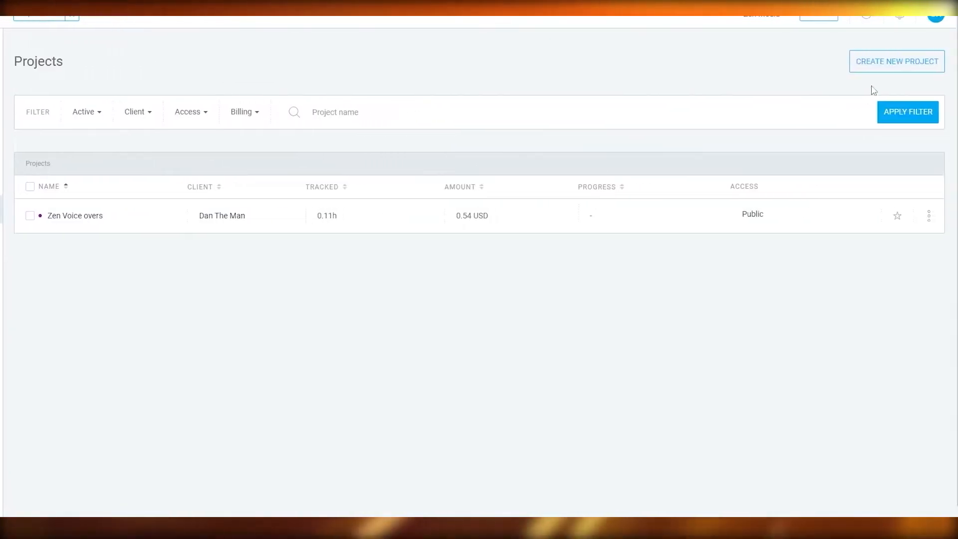
{"action": "left_click", "coordinate": [877, 65]}
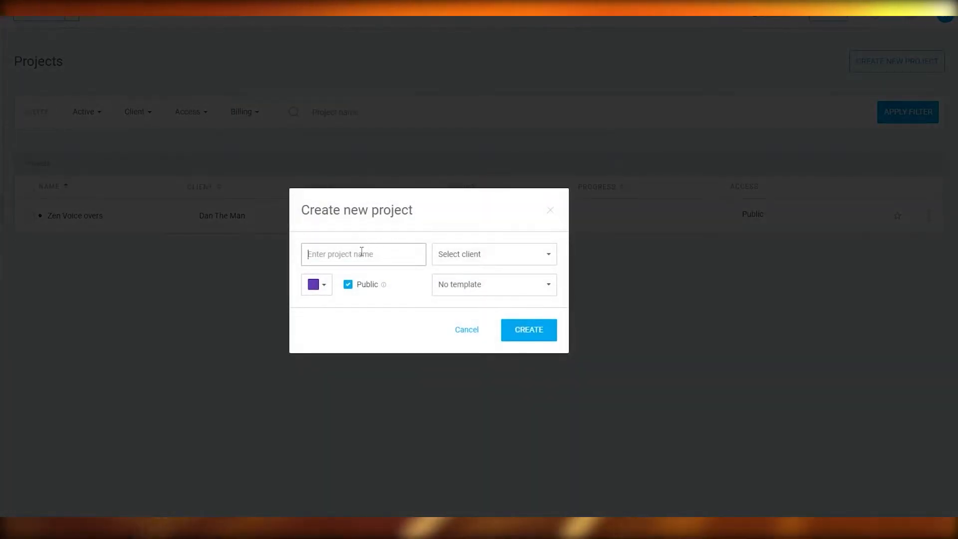
{"action": "type", "text": "Youtu"}
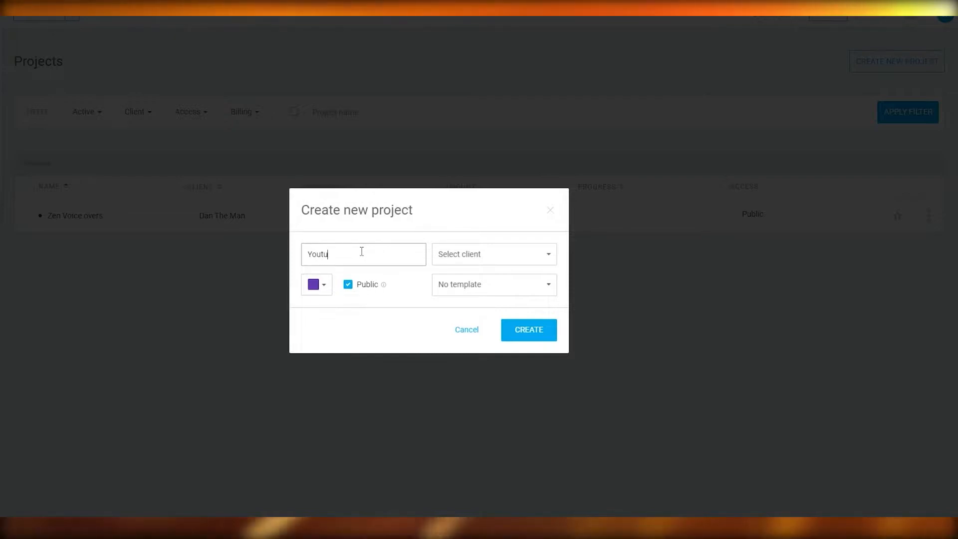
{"action": "type", "text": "be Videop"}
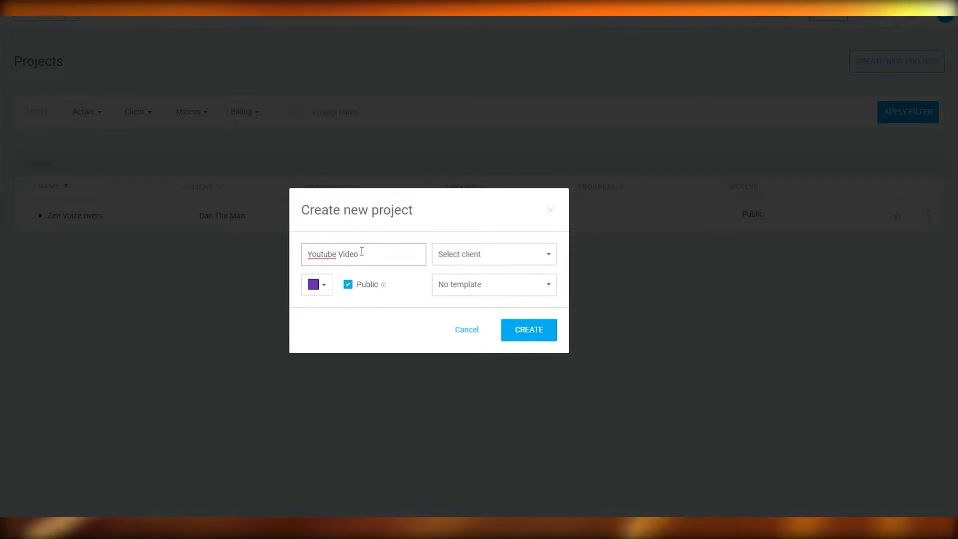
{"action": "left_click", "coordinate": [316, 285]}
{"action": "left_click", "coordinate": [315, 306]}
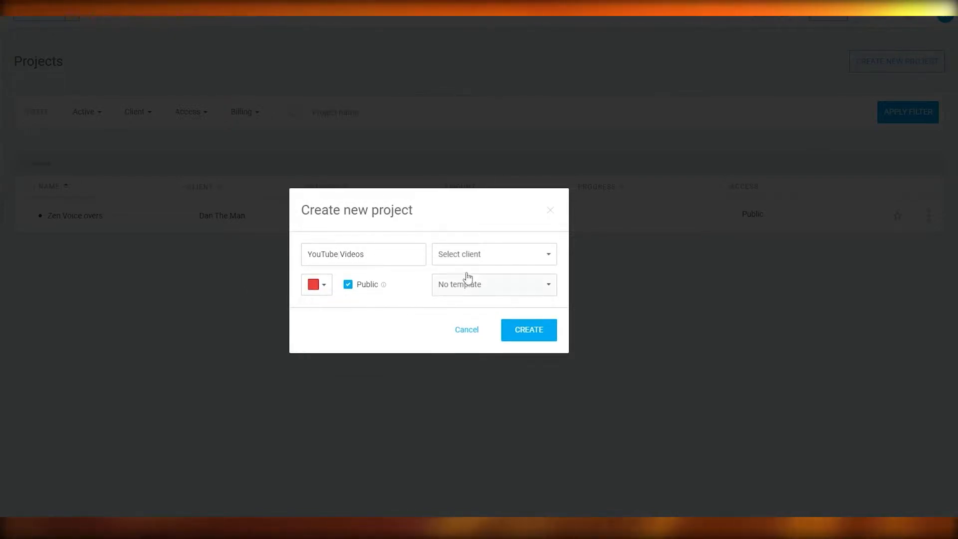
- Assign the newly added client to the project, keep it without a template, and create it
{"action": "left_click", "coordinate": [479, 257]}
{"action": "left_click", "coordinate": [484, 343]}
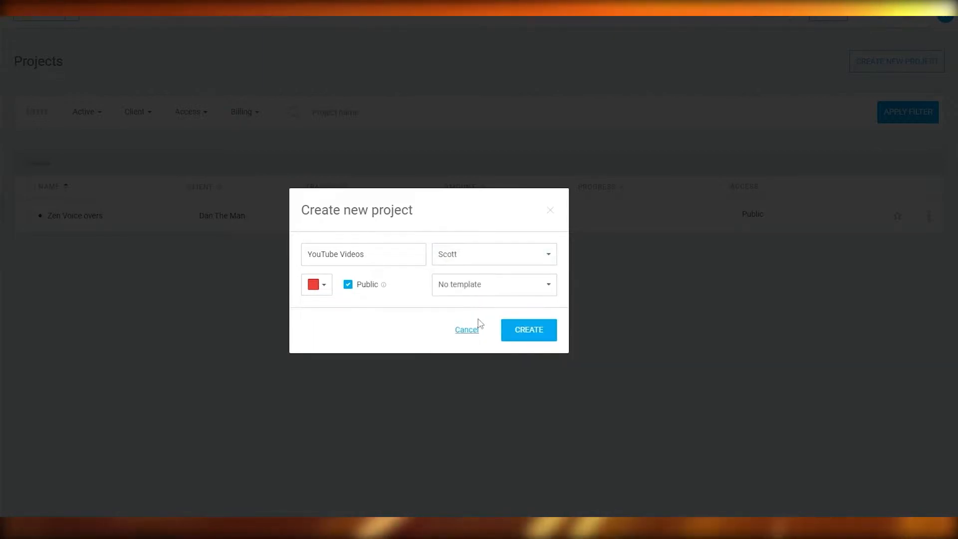
{"action": "mouse_move", "coordinate": [460, 274]}
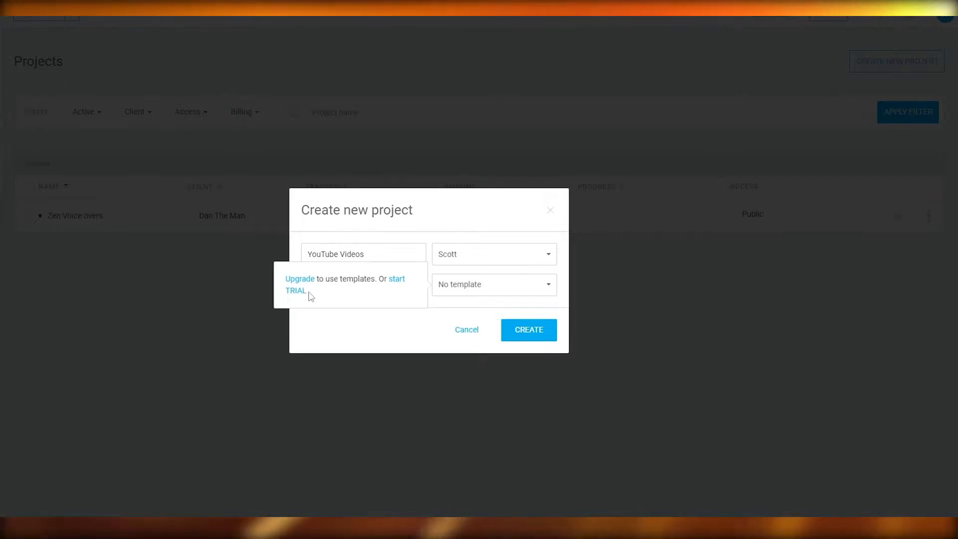
{"action": "left_click", "coordinate": [535, 333]}
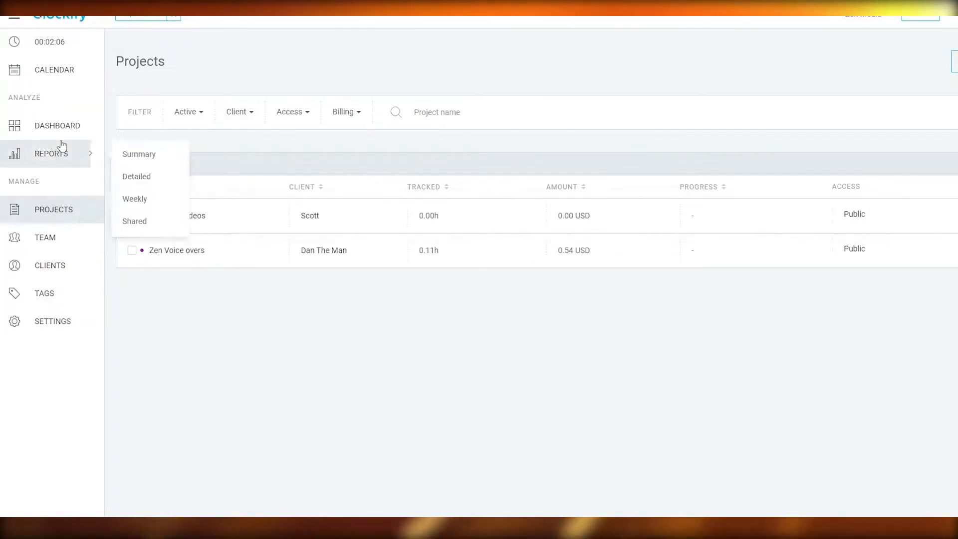
- Switch the running timer entry in the time tracker to the YouTube Videos project
{"action": "left_click", "coordinate": [59, 45]}
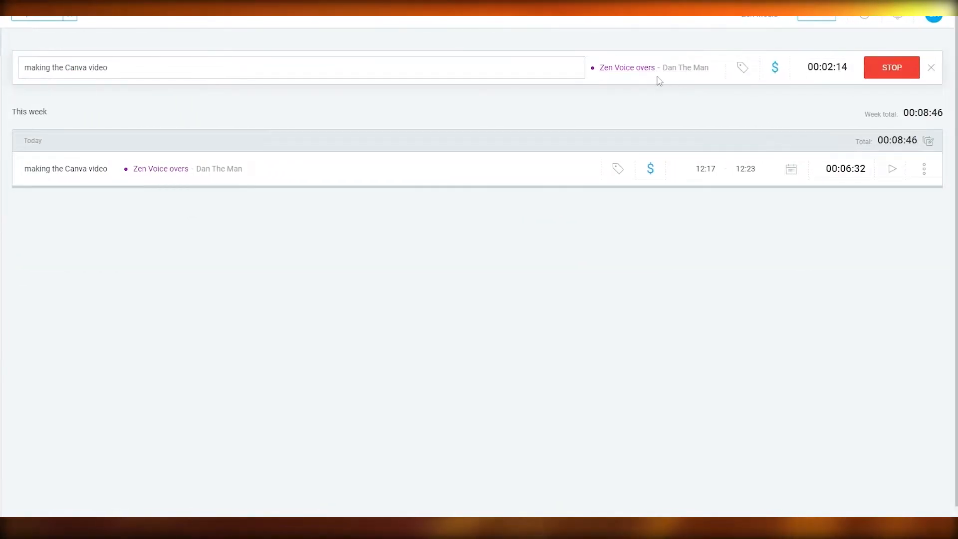
{"action": "left_click", "coordinate": [658, 75]}
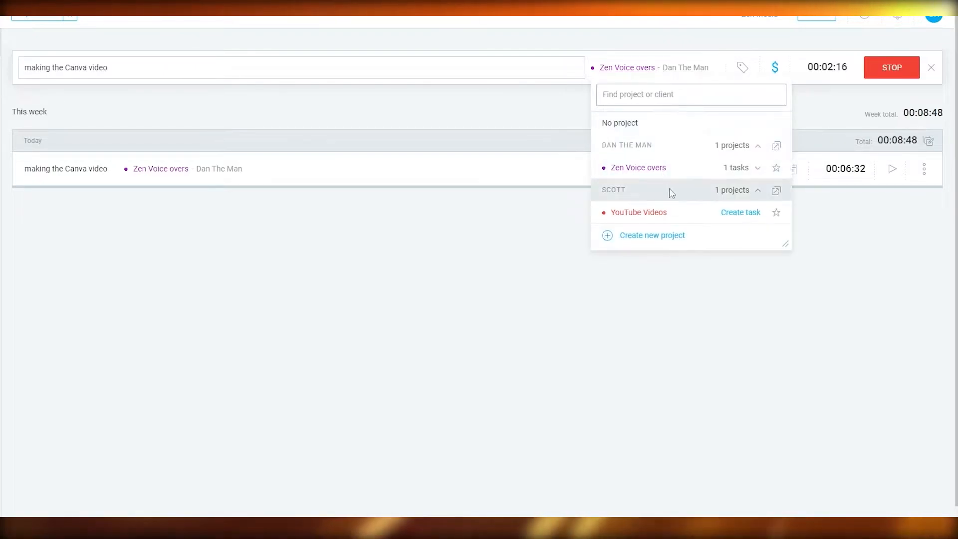
{"action": "left_click", "coordinate": [676, 215]}
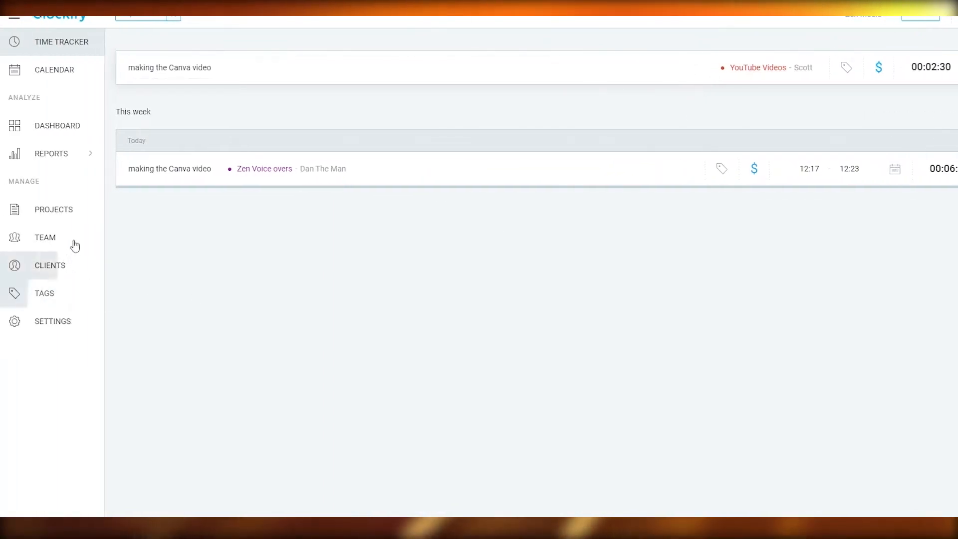
- Add the task "Edit the podcast" to the YouTube Videos project and assign it to the first listed user
{"action": "left_click", "coordinate": [59, 215]}
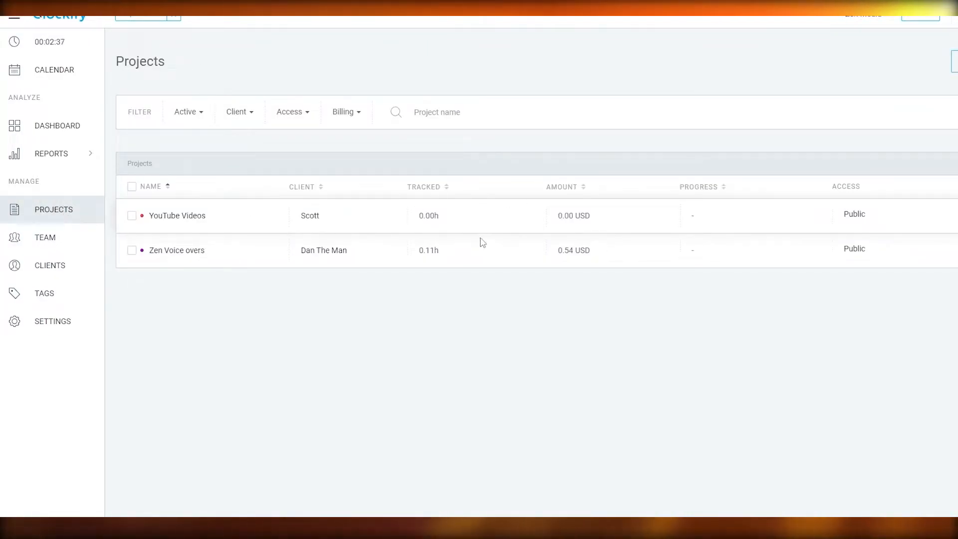
{"action": "left_click", "coordinate": [484, 229]}
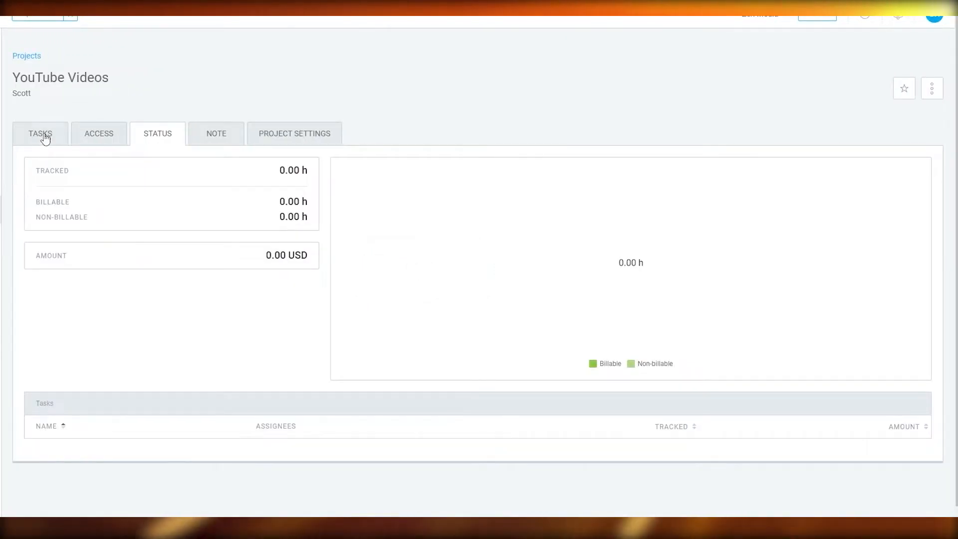
{"action": "left_click", "coordinate": [42, 133]}
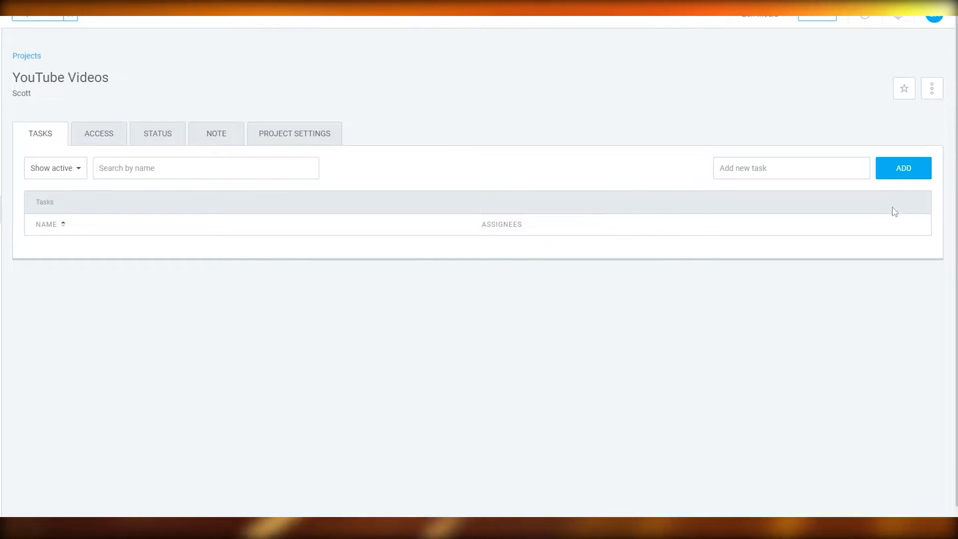
{"action": "left_click", "coordinate": [855, 170]}
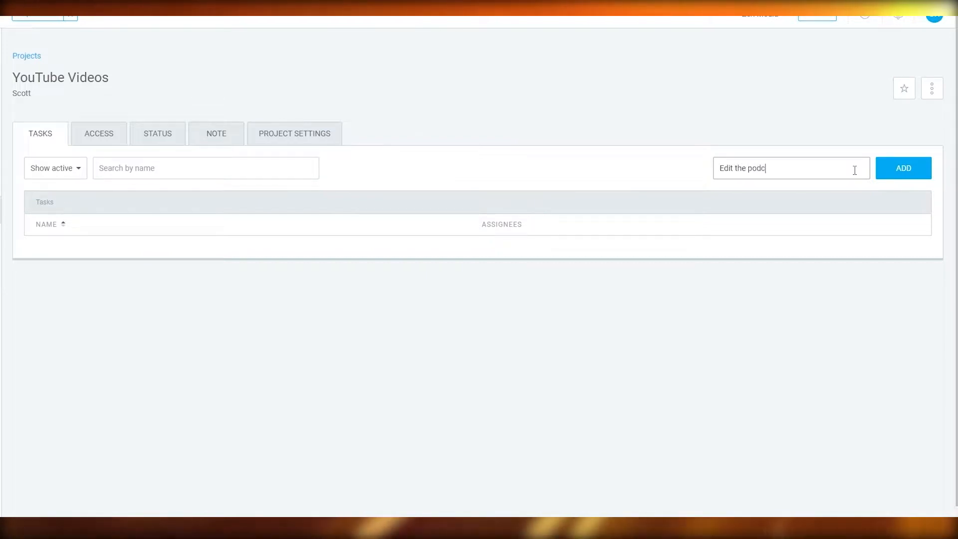
{"action": "type", "text": "Edit the podcast"}
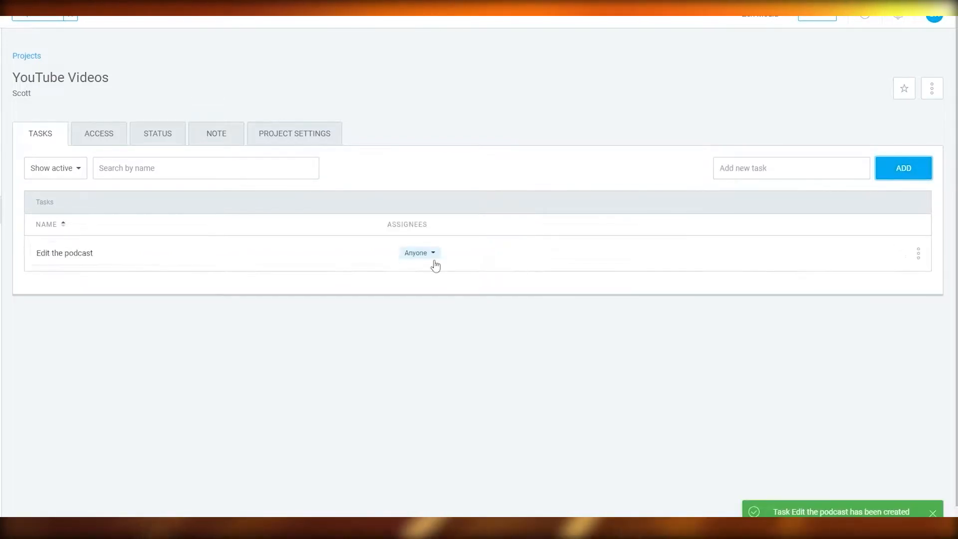
{"action": "left_click", "coordinate": [420, 254]}
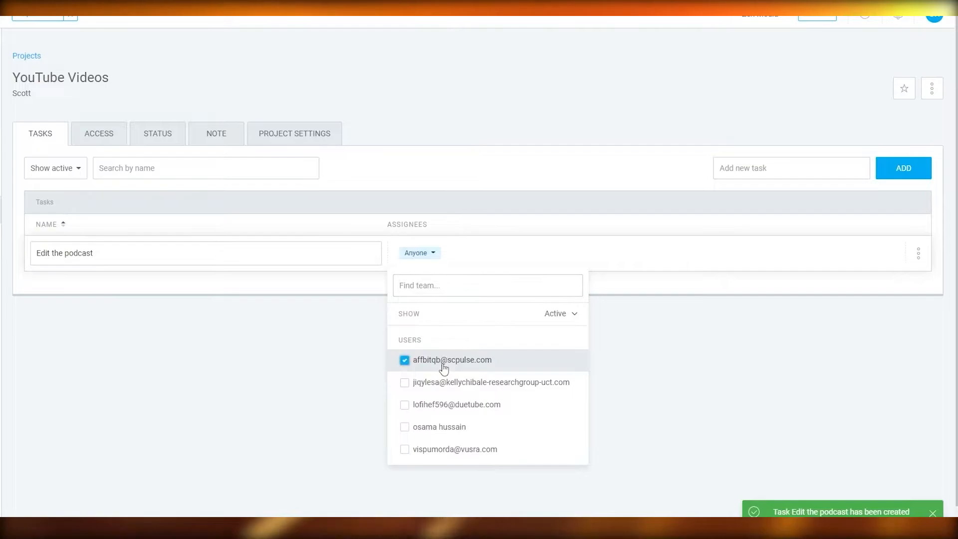
{"action": "left_click", "coordinate": [614, 396]}
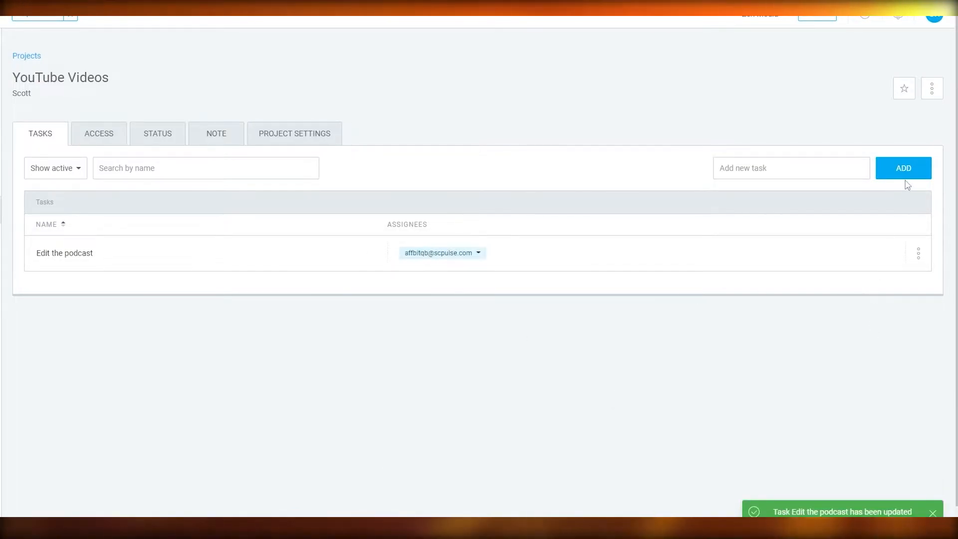
- Review the YouTube Videos project's access, status, note and project settings
{"action": "left_click", "coordinate": [103, 146]}
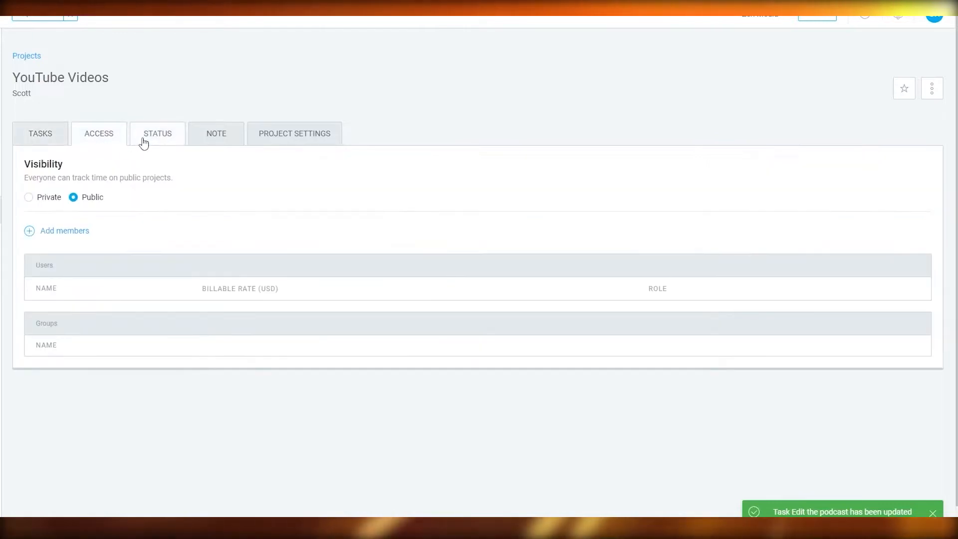
{"action": "left_click", "coordinate": [166, 138]}
{"action": "left_click", "coordinate": [208, 135]}
{"action": "left_click", "coordinate": [261, 135]}
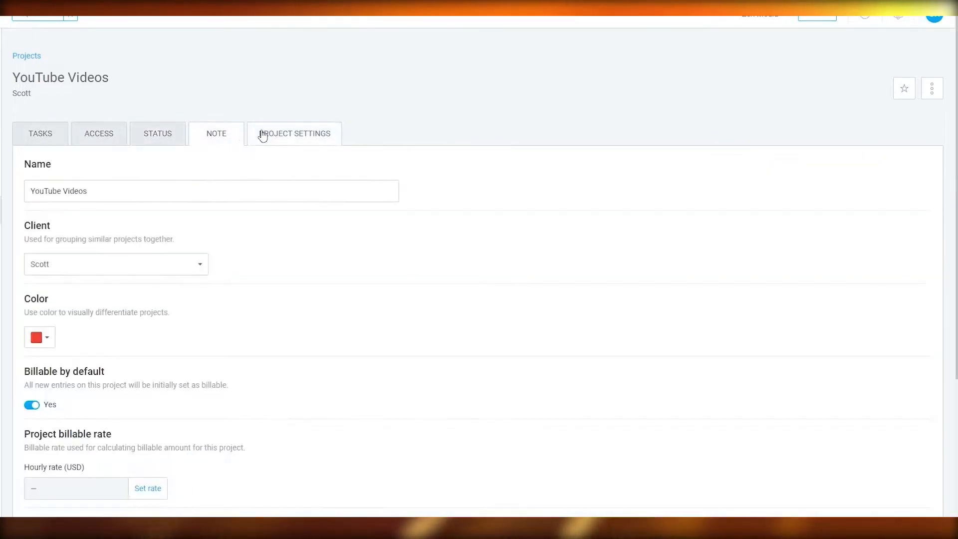
- Set the YouTube Videos project's hourly billable rate to 10 USD for time entries from now onwards and save it
{"action": "scroll", "coordinate": [158, 197], "scroll_direction": "down", "scroll_amount": 5}
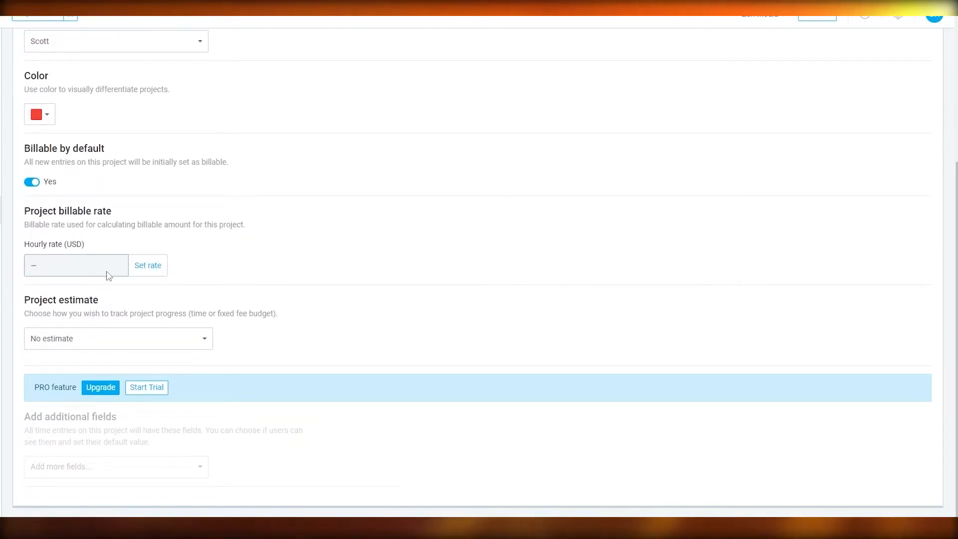
{"action": "left_click", "coordinate": [138, 271]}
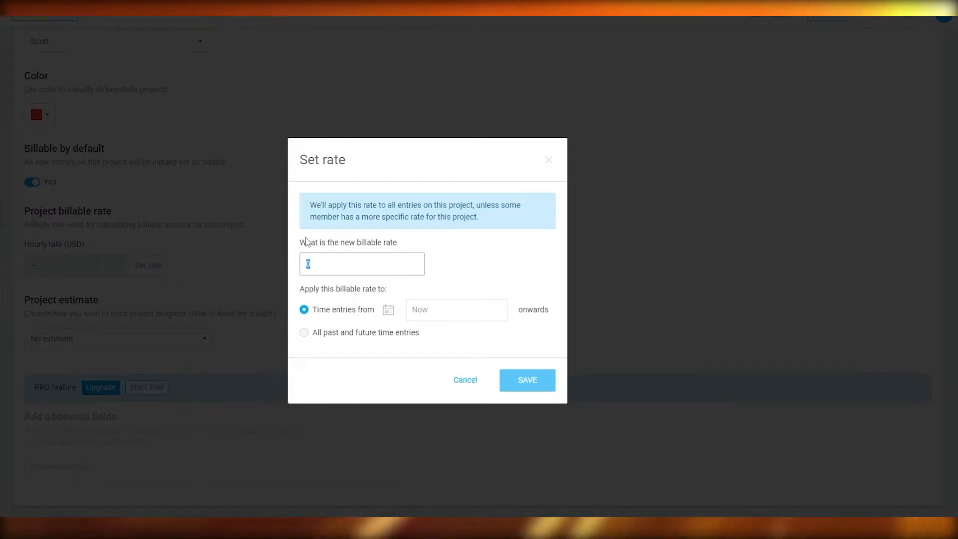
{"action": "type", "text": "1"}
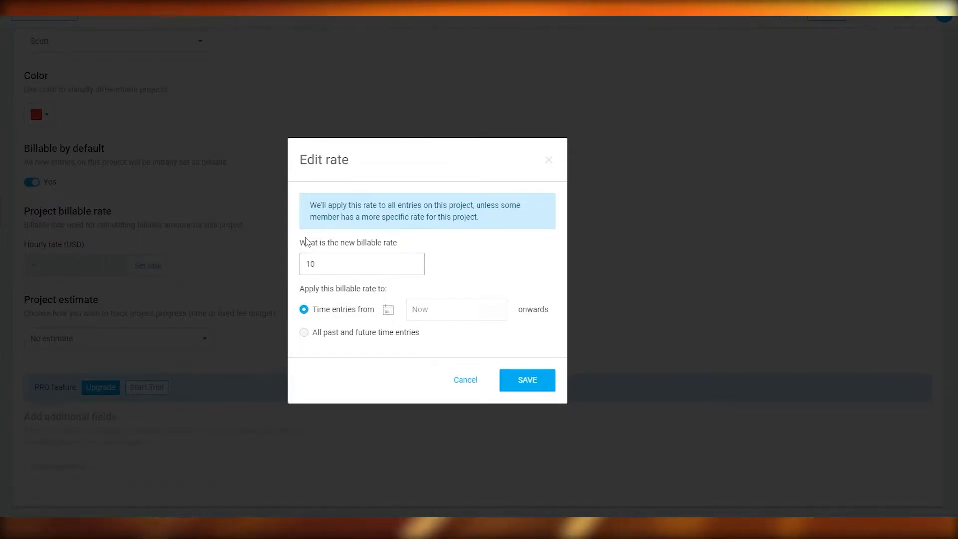
{"action": "mouse_move", "coordinate": [449, 319]}
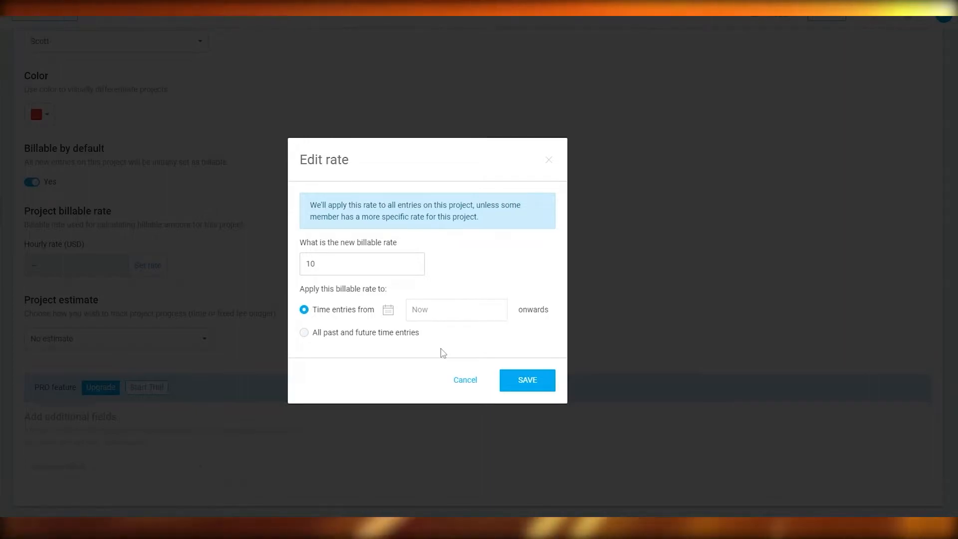
{"action": "left_click", "coordinate": [527, 382]}
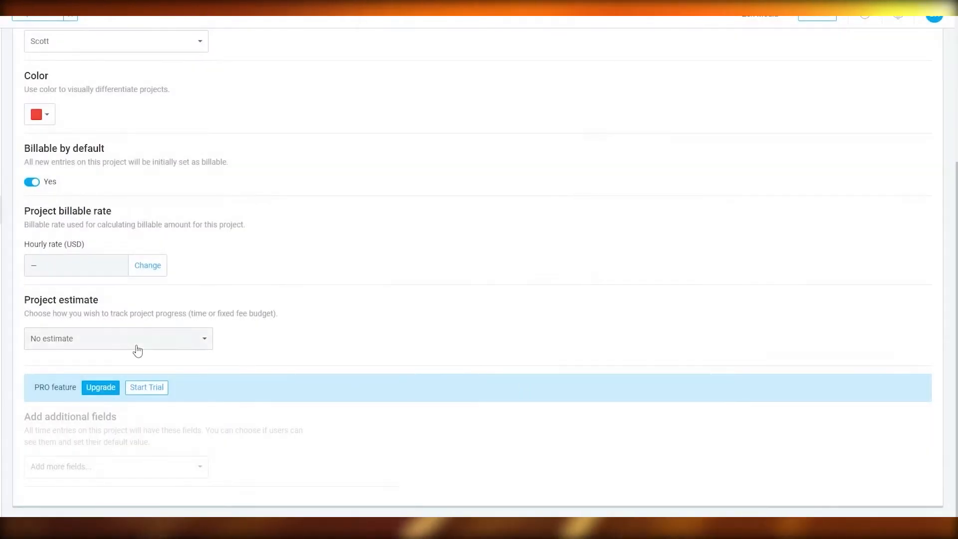
{"action": "scroll", "coordinate": [106, 444], "scroll_direction": "down", "scroll_amount": 2}
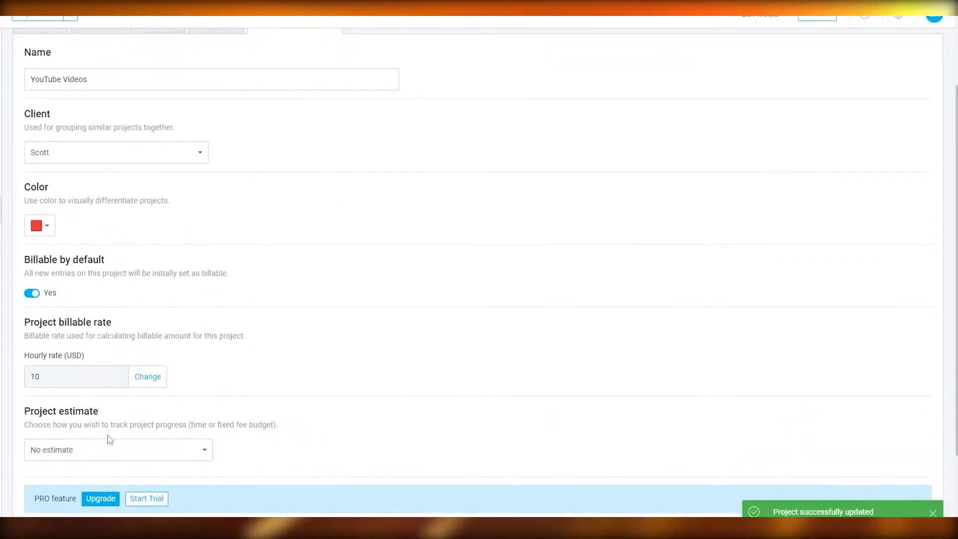
- Return to the time tracker and assign the running entry to the YouTube Videos task "Edit the podcast"
{"action": "scroll", "coordinate": [109, 440], "scroll_direction": "up", "scroll_amount": 2}
{"action": "left_click", "coordinate": [0, 70]}
{"action": "left_click", "coordinate": [1, 44]}
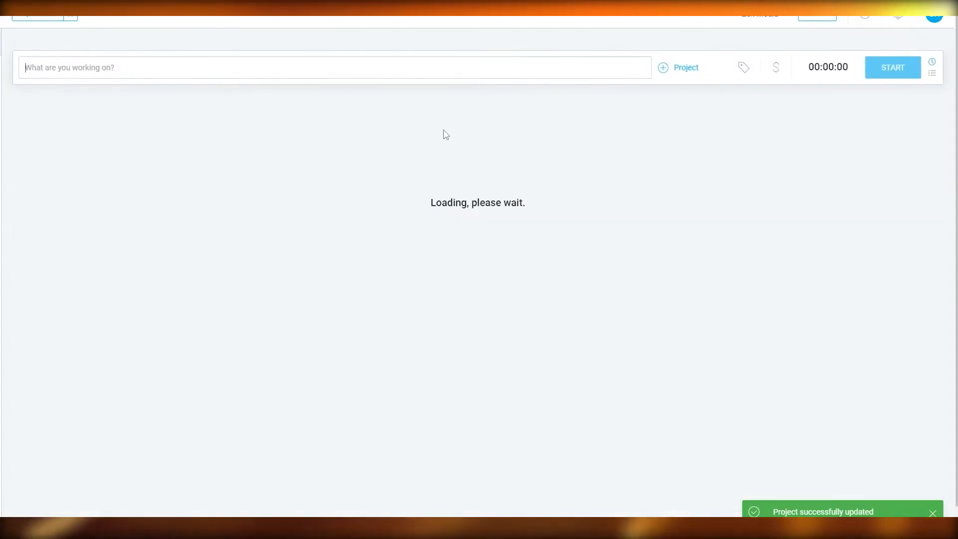
{"action": "left_click", "coordinate": [696, 72]}
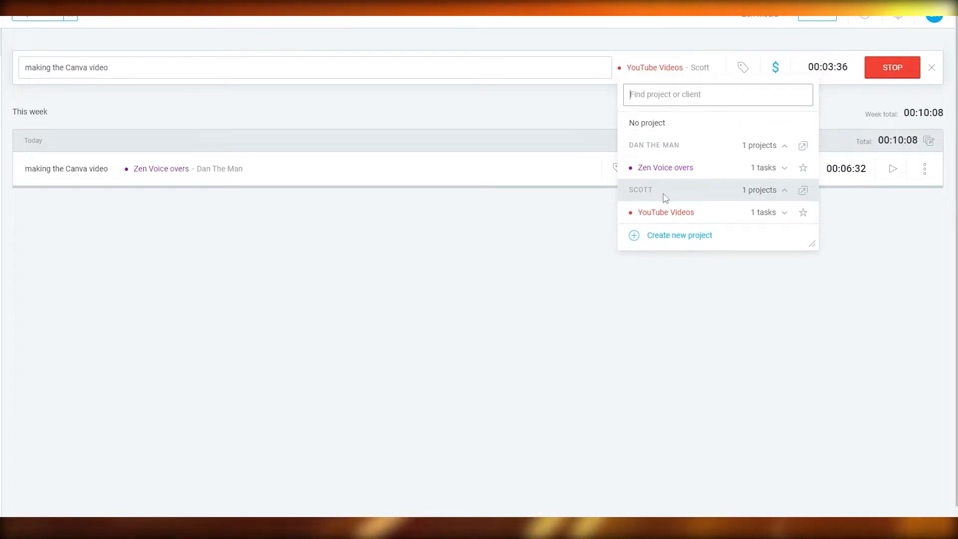
{"action": "left_click", "coordinate": [785, 213]}
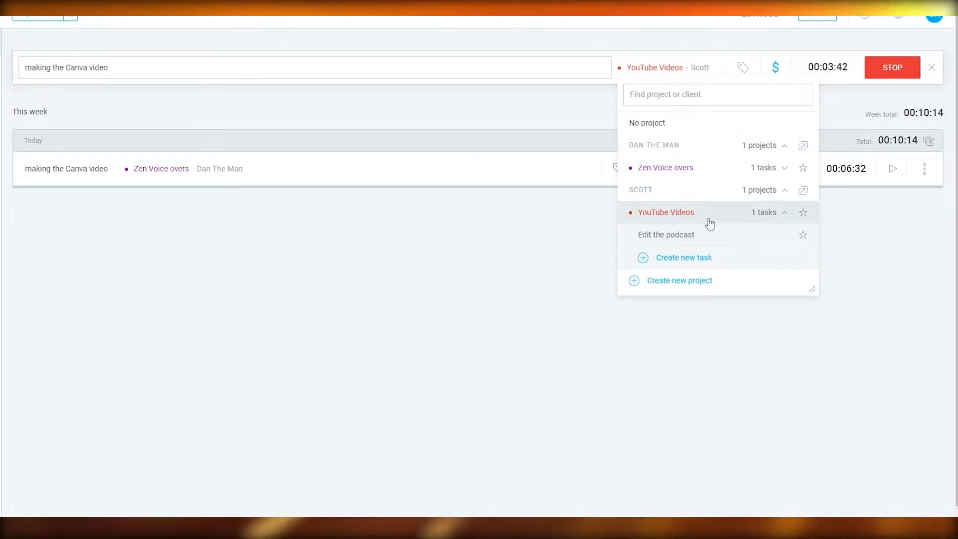
{"action": "left_click", "coordinate": [696, 241]}
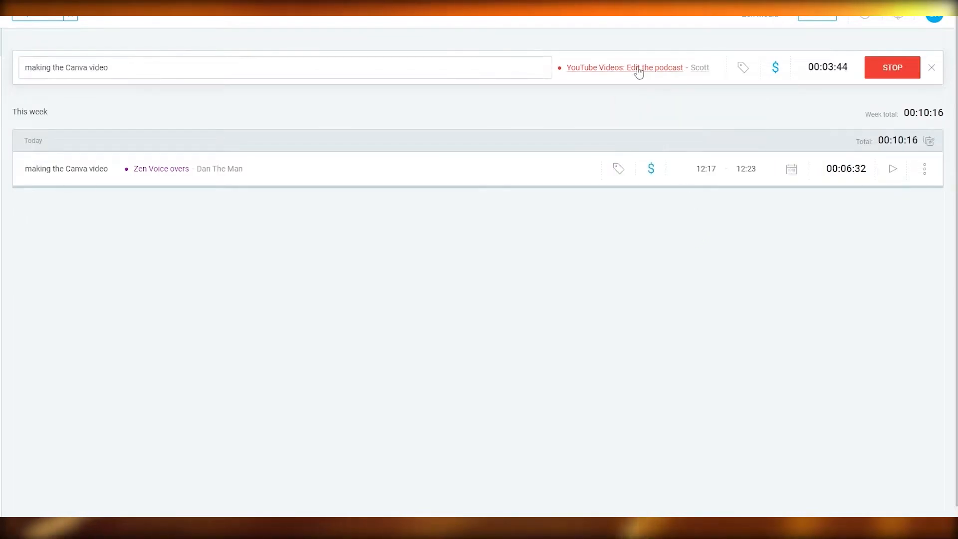
- Change the running entry's description to "Editing the podcast" and stop the timer
{"action": "left_click_drag", "start_coordinate": [203, 66], "coordinate": [2, 70]}
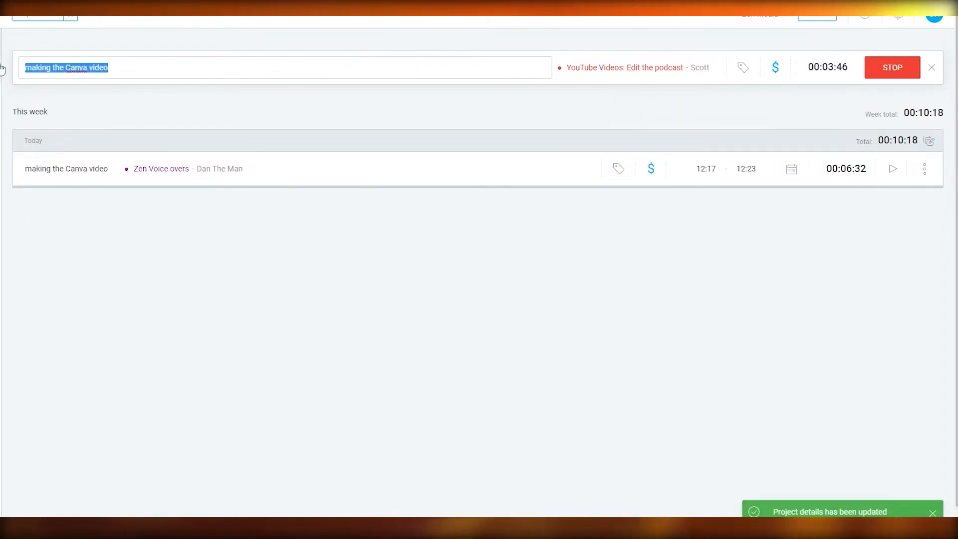
{"action": "type", "text": "Edit"}
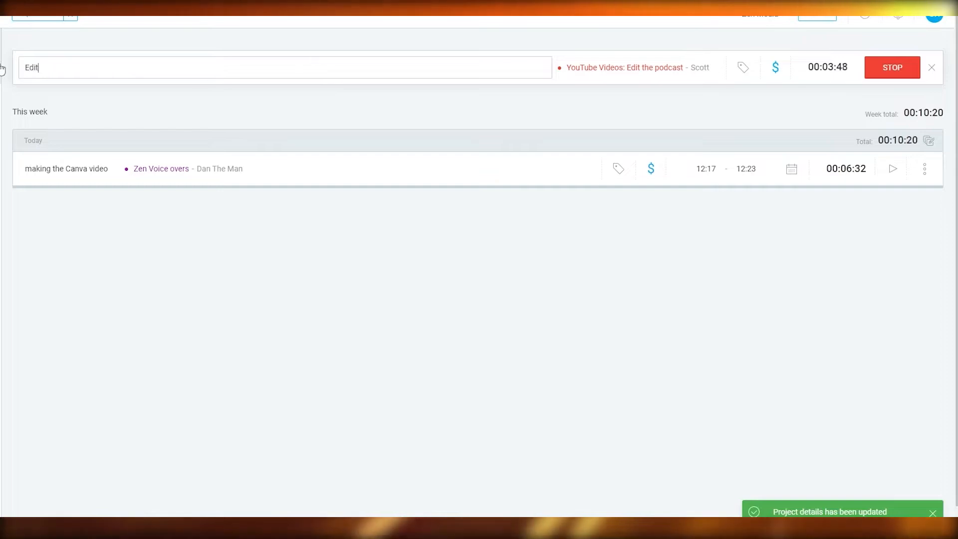
{"action": "type", "text": "ing the podcast"}
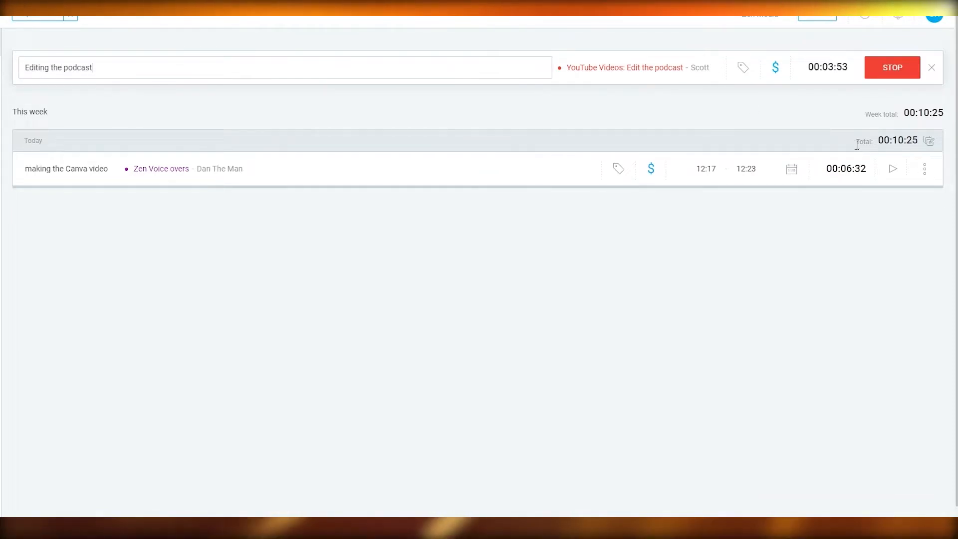
{"action": "left_click", "coordinate": [738, 118]}
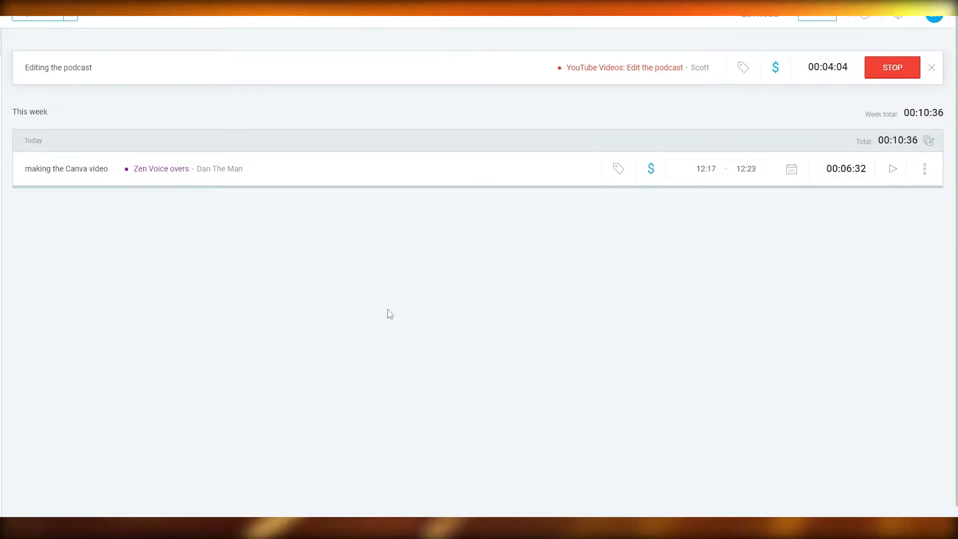
{"action": "left_click", "coordinate": [893, 67]}
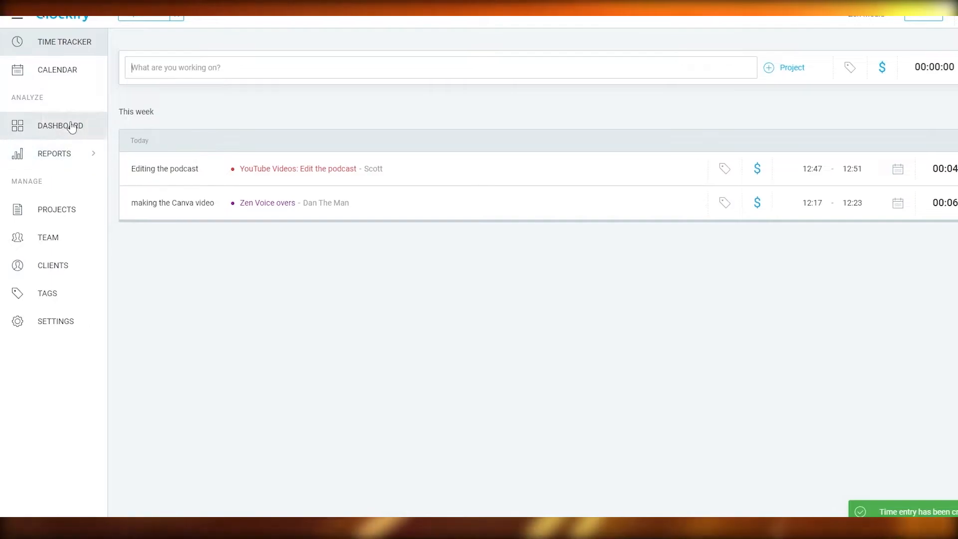
- Review this week's summary report, examining the daily time chart and each project's duration and billable amount
{"action": "left_click", "coordinate": [73, 158]}
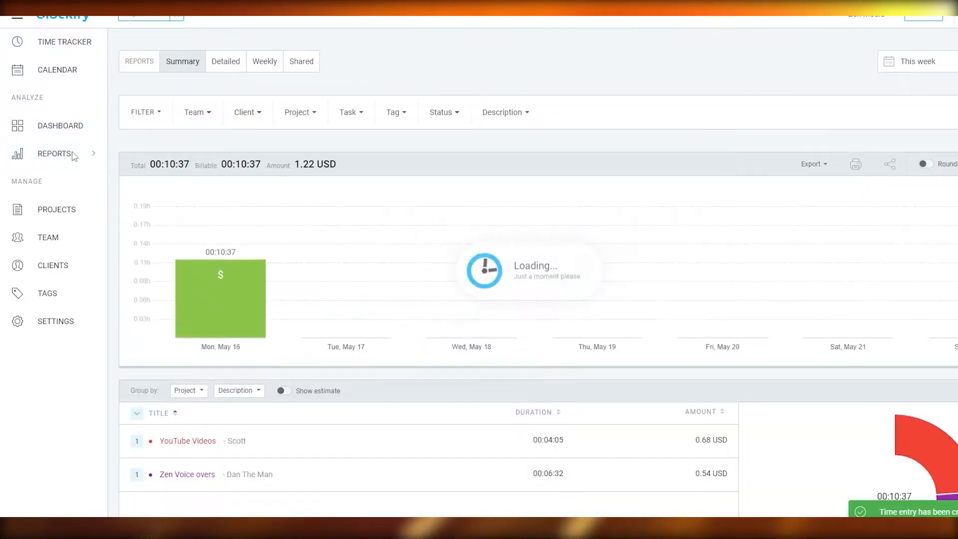
{"action": "scroll", "coordinate": [424, 252], "scroll_direction": "down", "scroll_amount": 2}
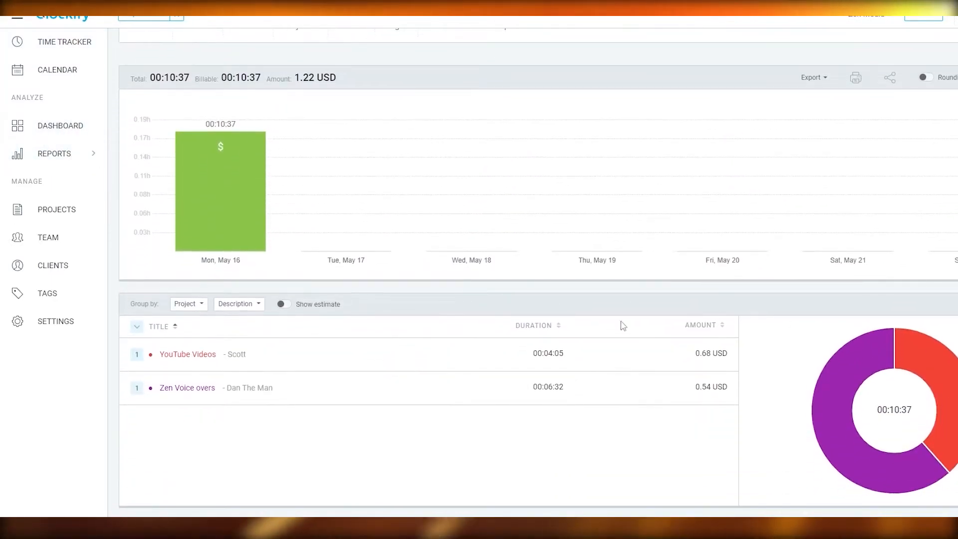
{"action": "mouse_move", "coordinate": [885, 341]}
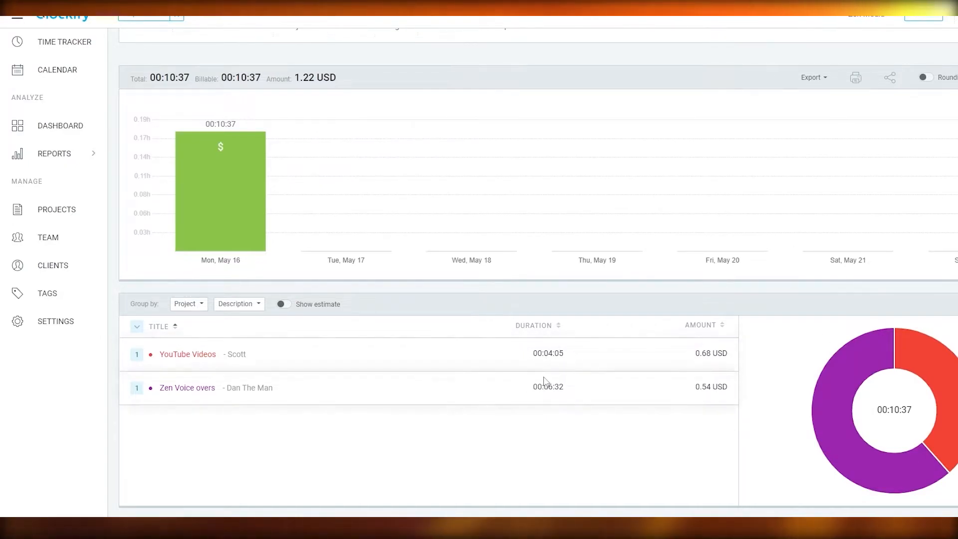
{"action": "mouse_move", "coordinate": [939, 384]}
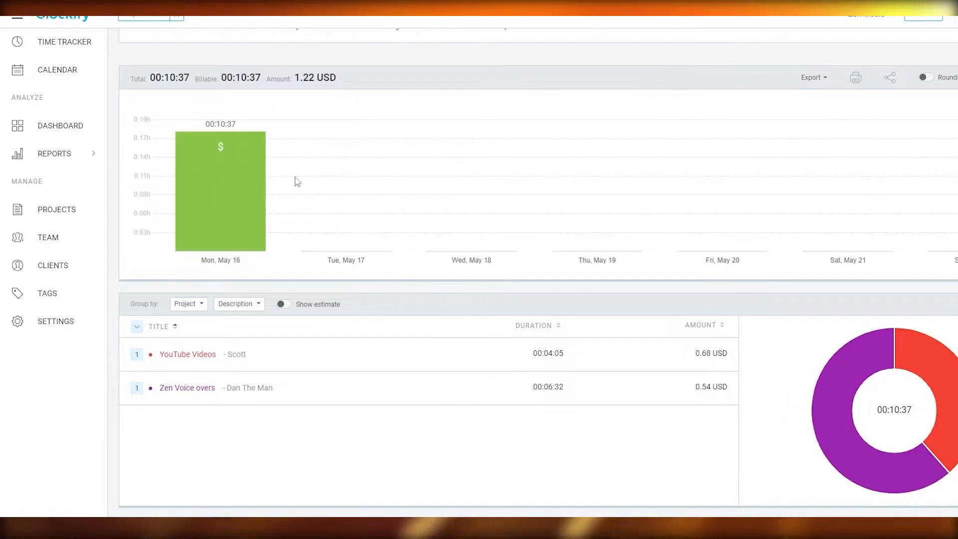
{"action": "mouse_move", "coordinate": [249, 188]}
{"action": "scroll", "coordinate": [145, 181], "scroll_direction": "up", "scroll_amount": 2}
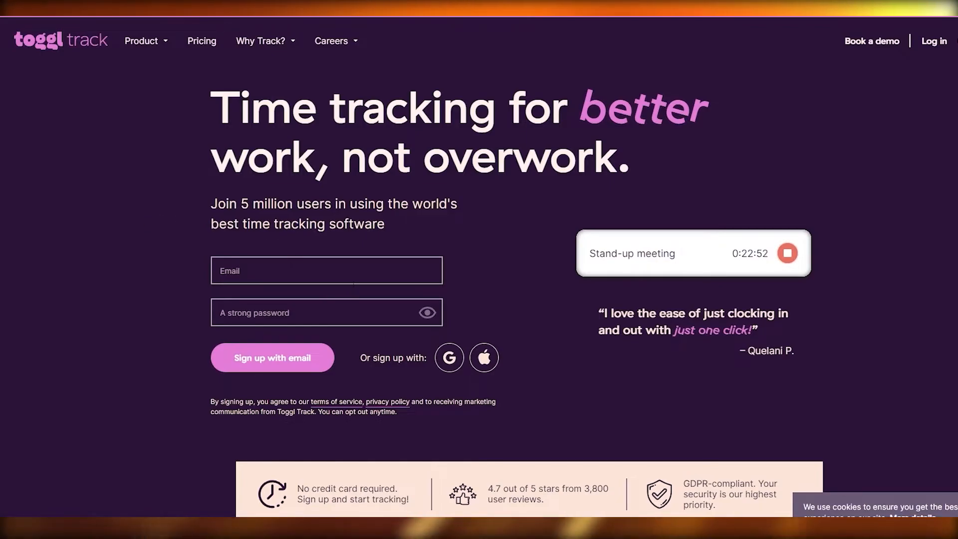
- Switch to Toggl Track, look over its home page and timer page, and open the organization's team members
{"action": "scroll", "coordinate": [352, 283], "scroll_direction": "down", "scroll_amount": 1}
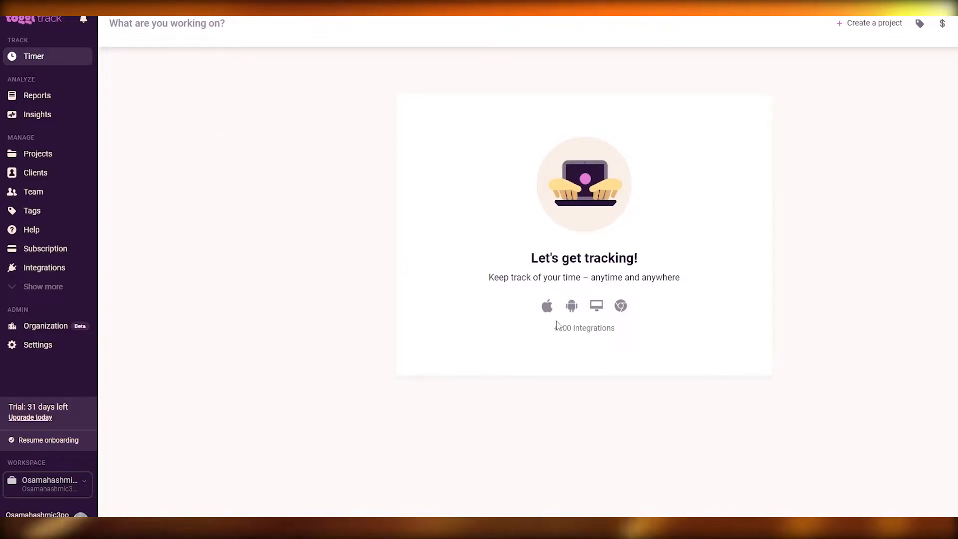
{"action": "left_click_drag", "start_coordinate": [554, 331], "coordinate": [627, 336]}
{"action": "left_click", "coordinate": [37, 173]}
{"action": "left_click", "coordinate": [46, 192]}
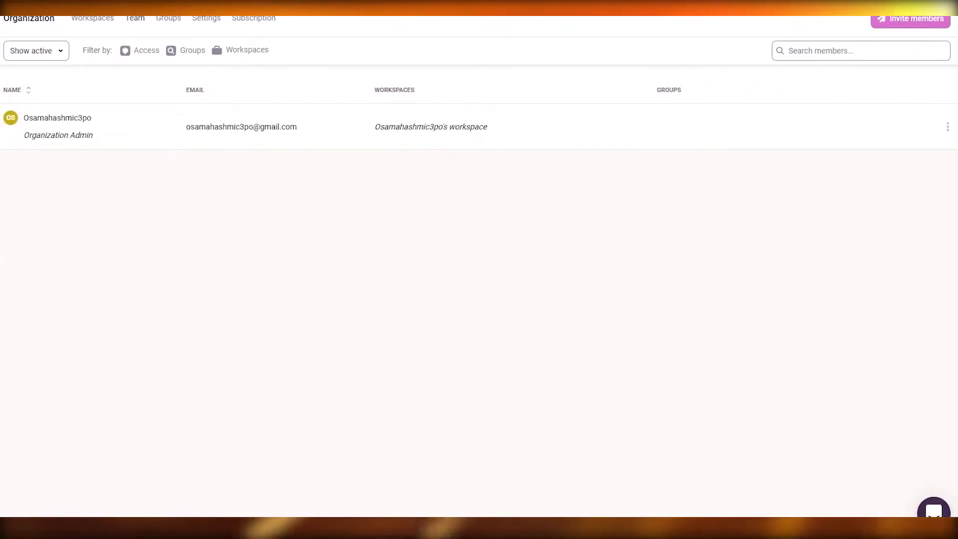
- Examine the member invitation form and its workspace choices, and close the form without inviting anyone
{"action": "left_click", "coordinate": [886, 25]}
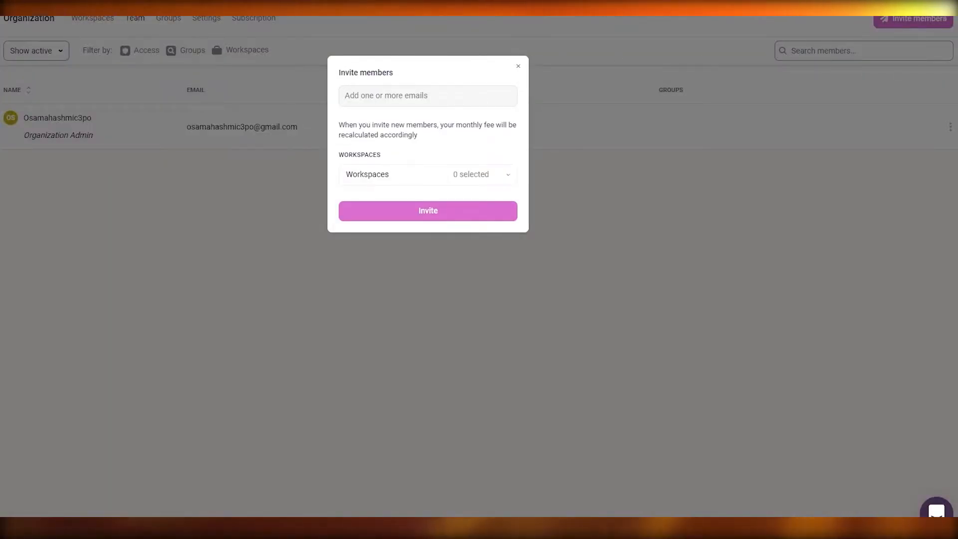
{"action": "left_click", "coordinate": [454, 173]}
{"action": "left_click", "coordinate": [453, 172]}
{"action": "left_click", "coordinate": [456, 178]}
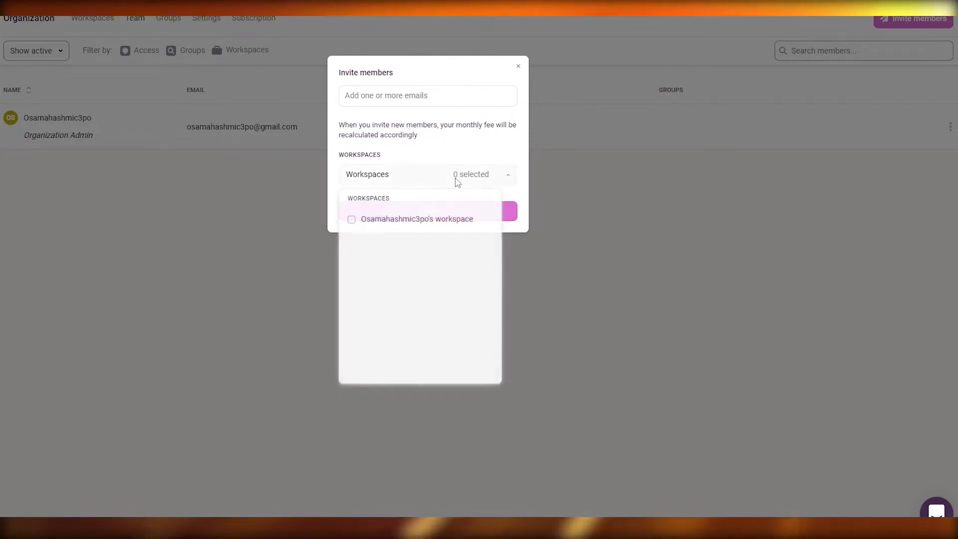
{"action": "left_click", "coordinate": [518, 68]}
{"action": "left_click", "coordinate": [519, 67]}
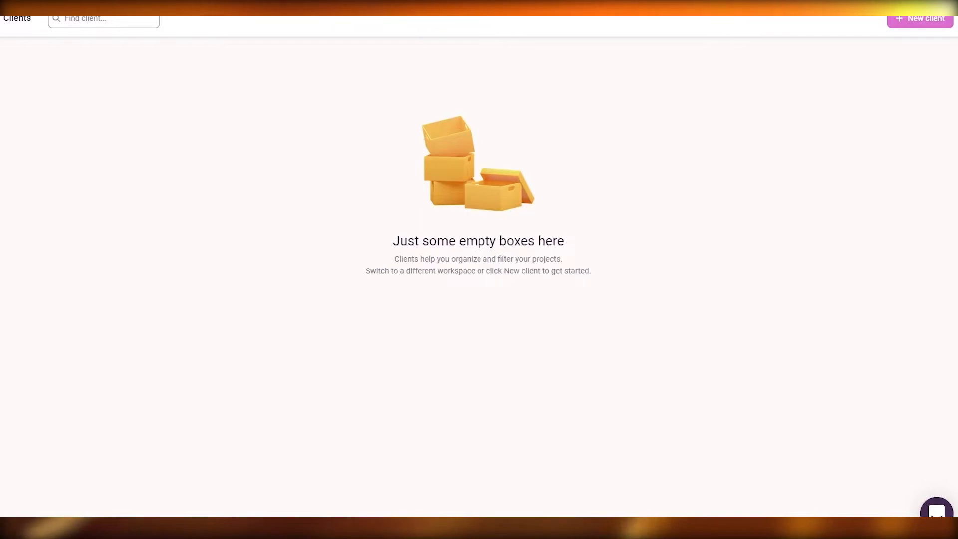
- Create a new client by entering the client's first name, and confirm that name in the client's edit field
{"action": "left_click", "coordinate": [922, 21]}
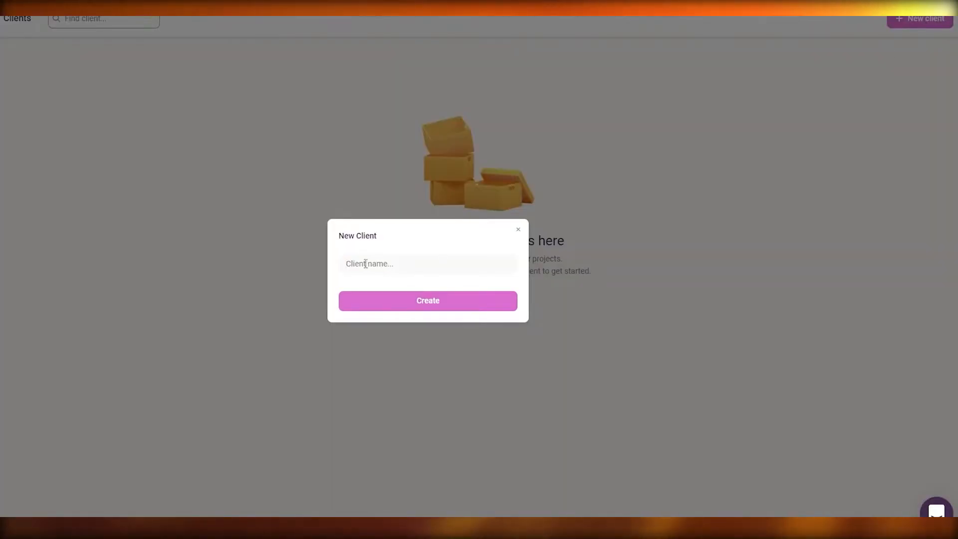
{"action": "type", "text": "dan"}
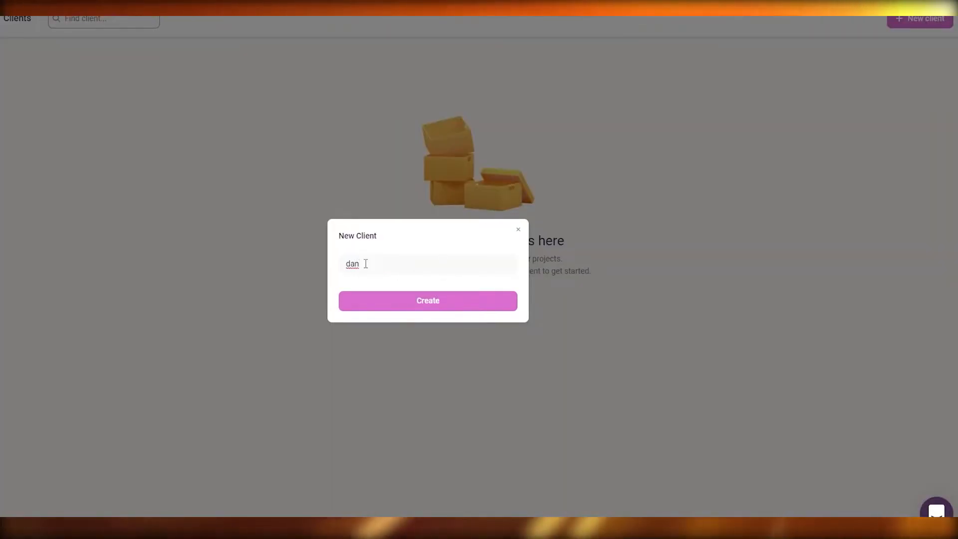
{"action": "left_click", "coordinate": [407, 301]}
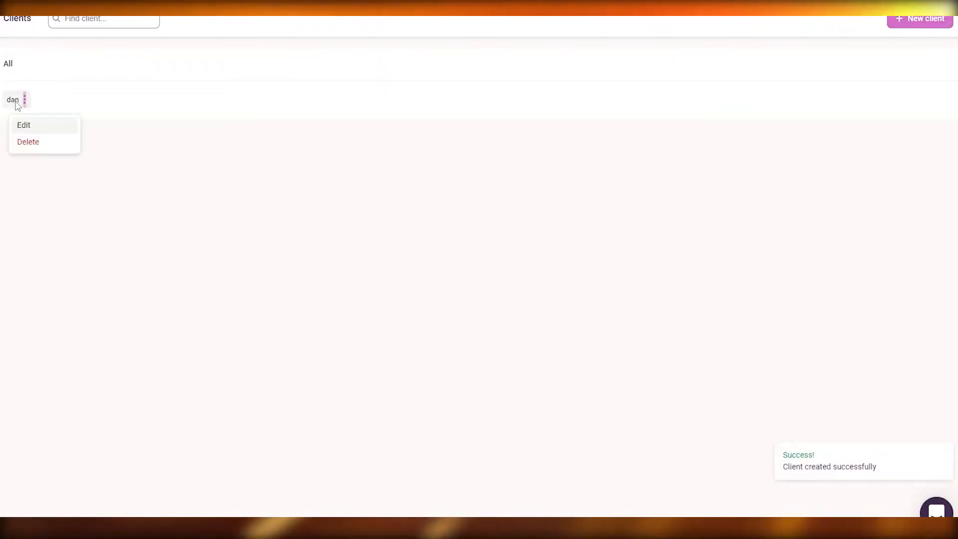
{"action": "left_click", "coordinate": [24, 125]}
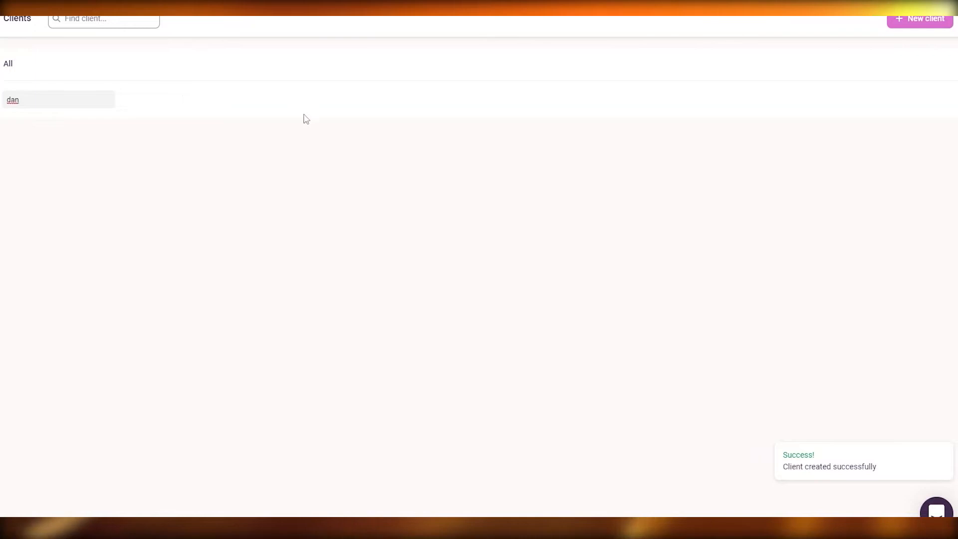
{"action": "key", "text": "Return"}
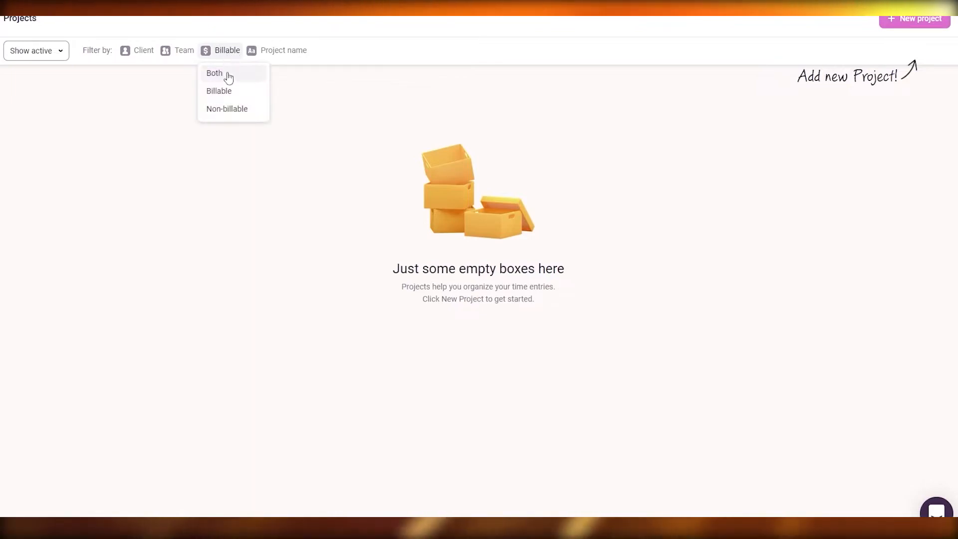
- Start a new project named Youtube Videos and assign it to the existing client
{"action": "left_click", "coordinate": [304, 85]}
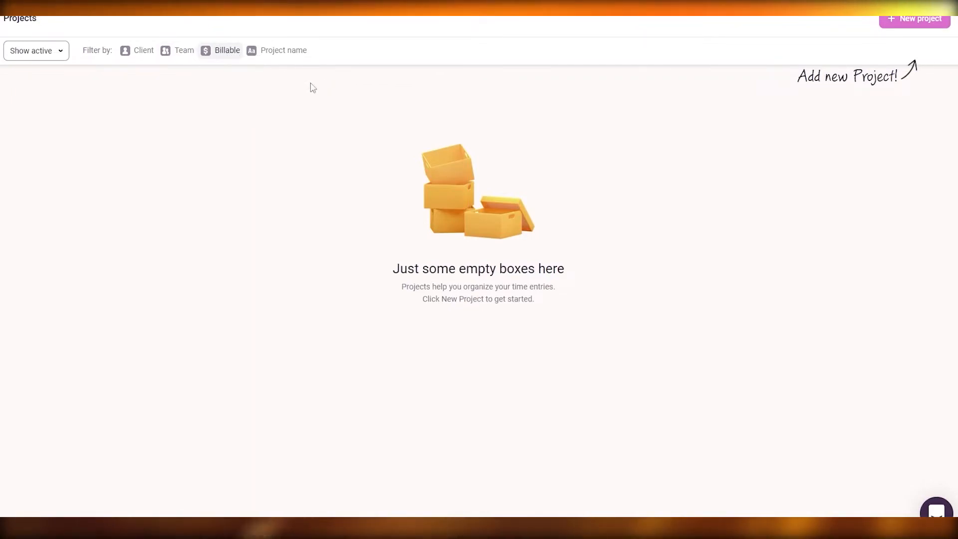
{"action": "left_click", "coordinate": [940, 23]}
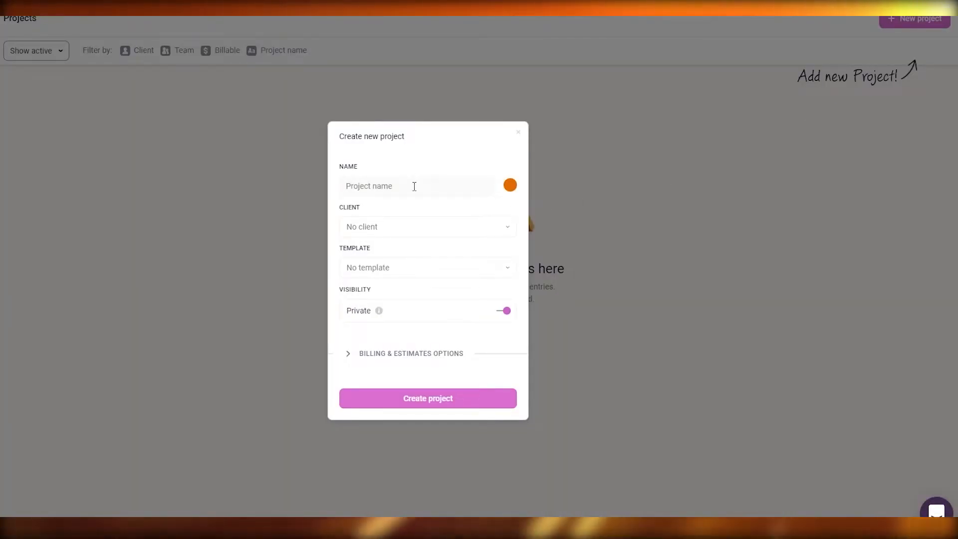
{"action": "type", "text": "outube Videos"}
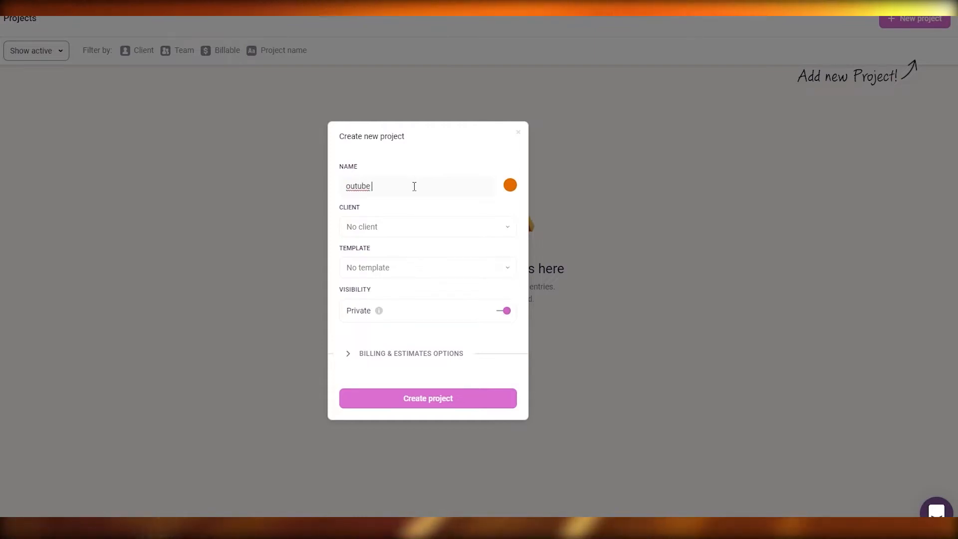
{"action": "left_click", "coordinate": [403, 229]}
{"action": "left_click", "coordinate": [402, 295]}
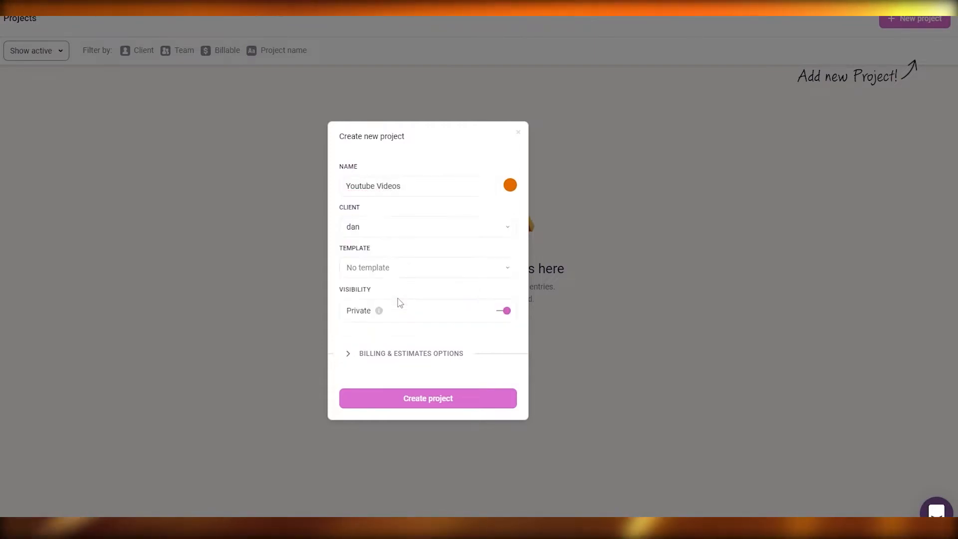
- Check the available project templates without choosing one, and turn off the project's private visibility
{"action": "left_click", "coordinate": [415, 272]}
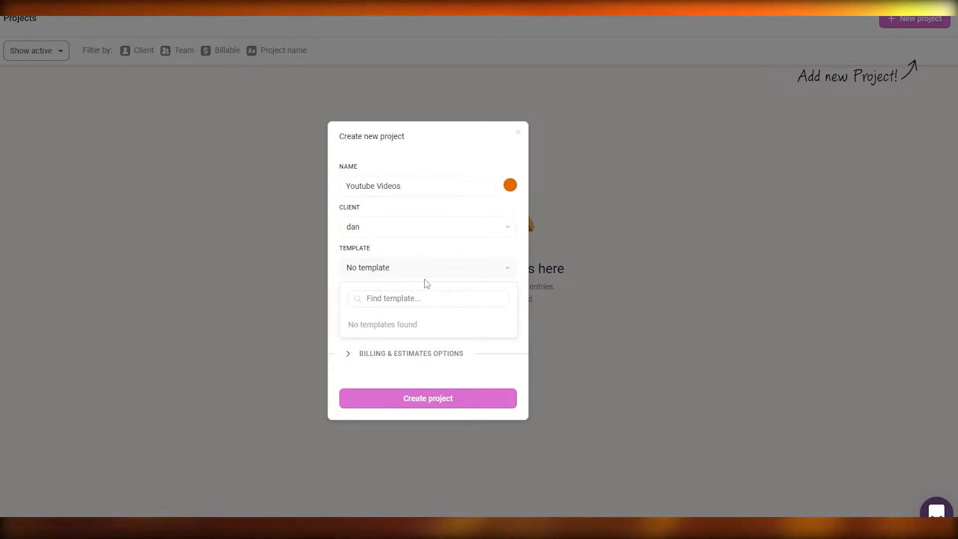
{"action": "left_click", "coordinate": [422, 270]}
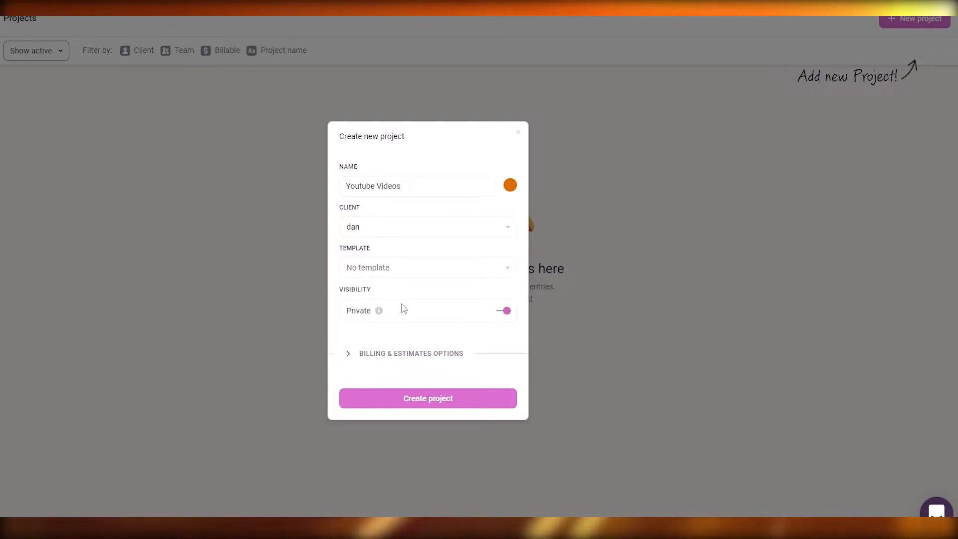
{"action": "left_click", "coordinate": [508, 316]}
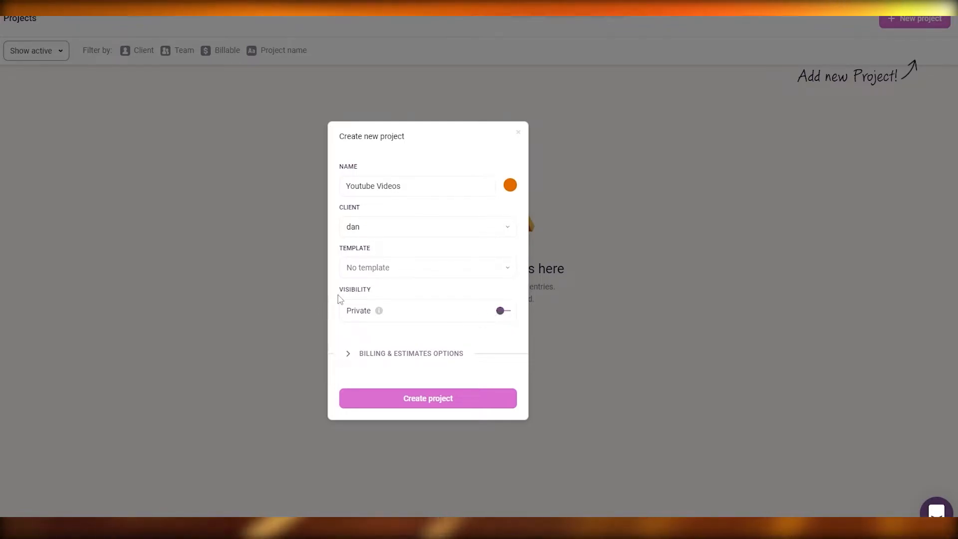
{"action": "left_click", "coordinate": [505, 314]}
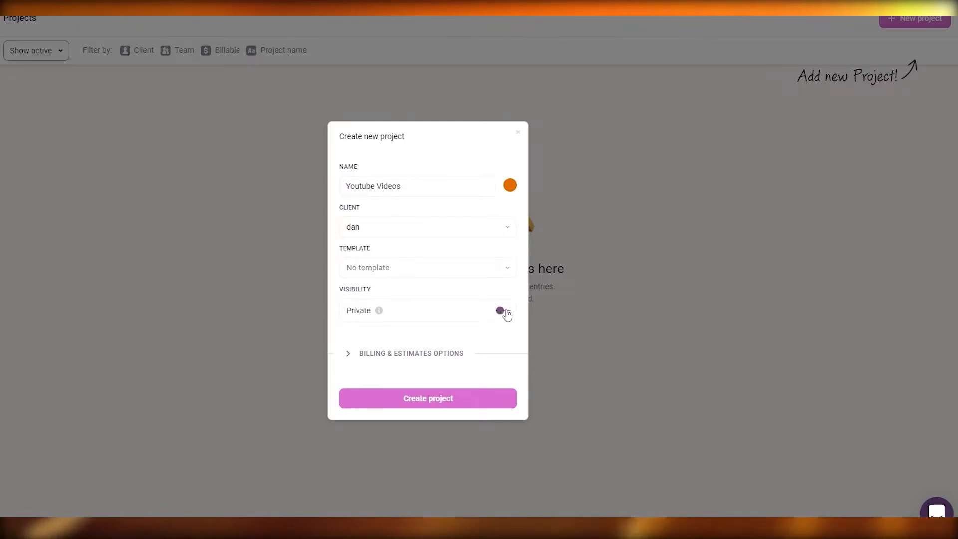
{"action": "left_click", "coordinate": [506, 314]}
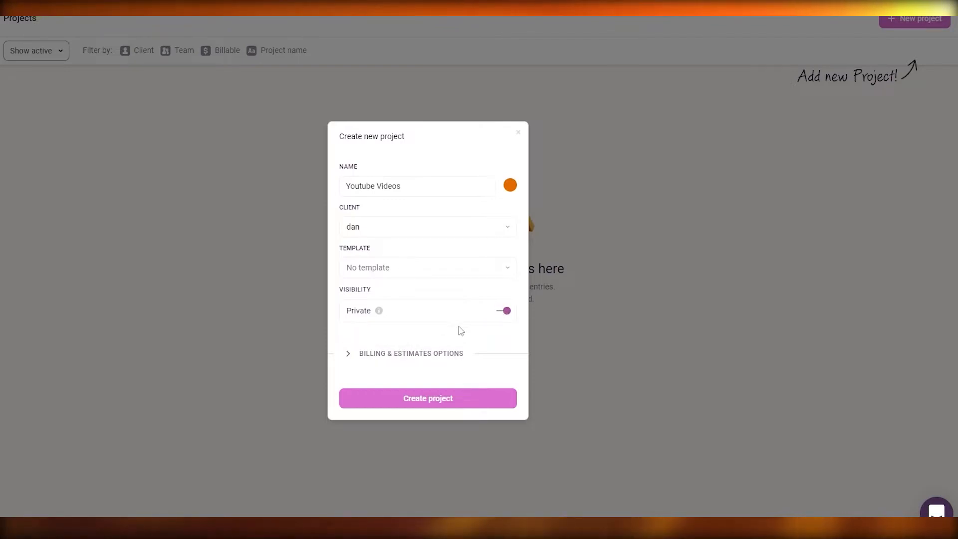
- Expand the project's billing and estimate options and set the billable rate to 10 USD
{"action": "left_click", "coordinate": [351, 358]}
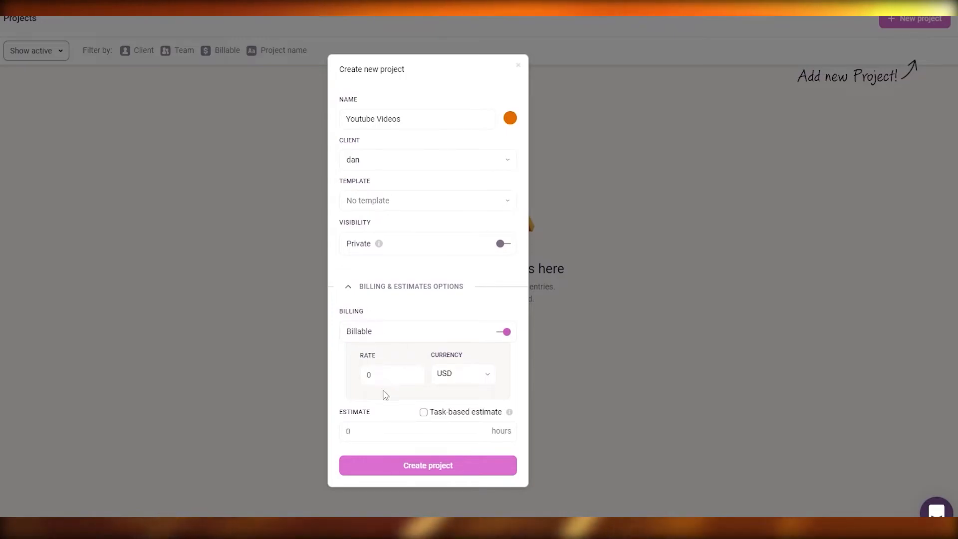
{"action": "left_click", "coordinate": [385, 375]}
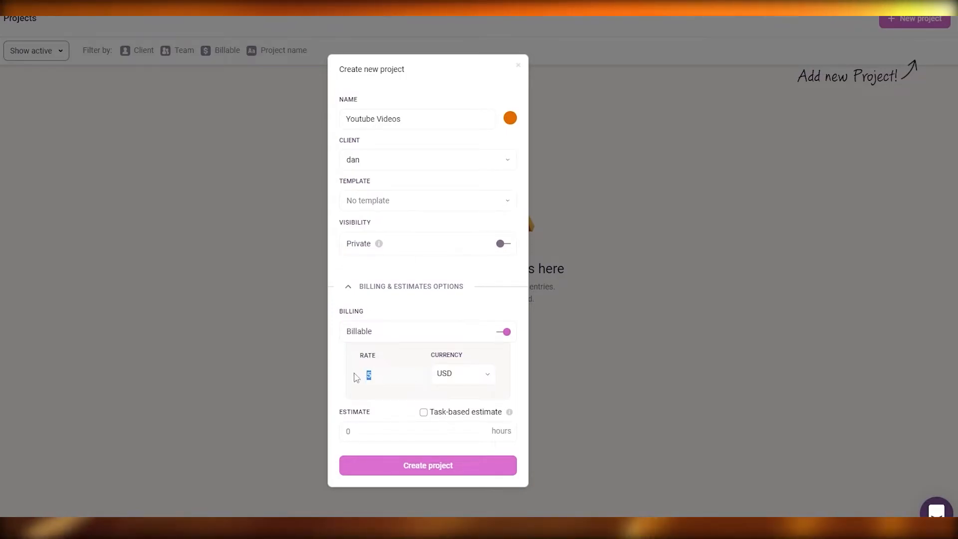
{"action": "type", "text": "10"}
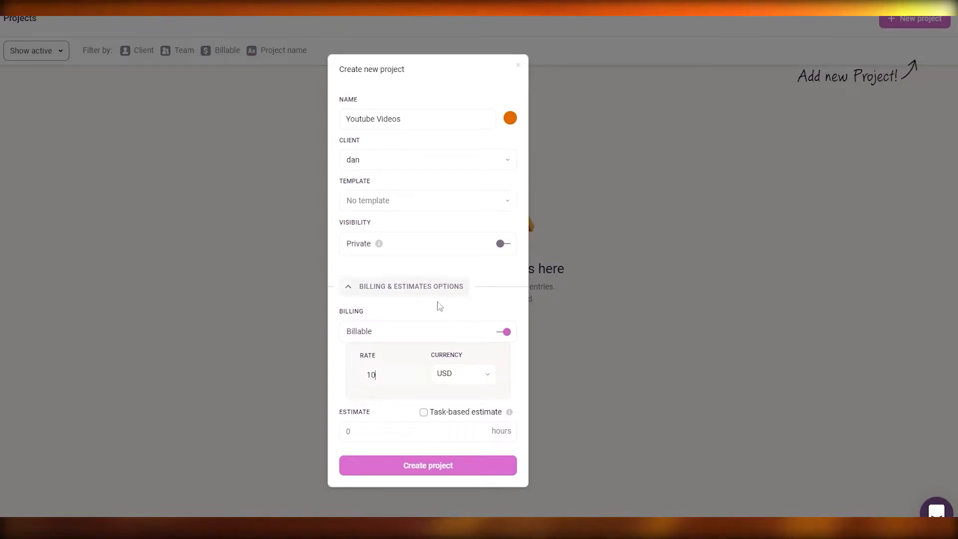
- Create the project with task-based estimate disabled and the hours estimate left empty
{"action": "left_click", "coordinate": [425, 416]}
{"action": "left_click", "coordinate": [424, 419]}
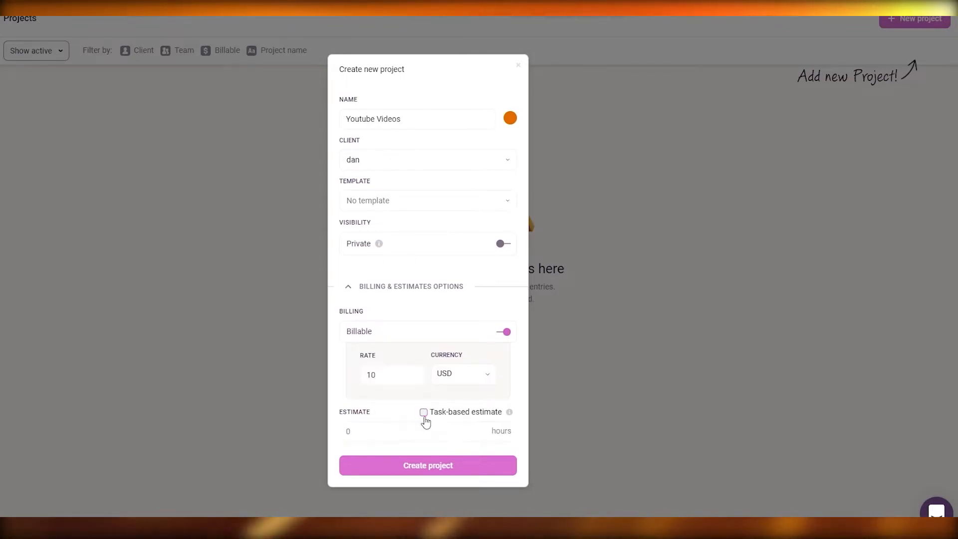
{"action": "left_click", "coordinate": [418, 432]}
{"action": "key", "text": "BackSpace"}
{"action": "type", "text": "-2"}
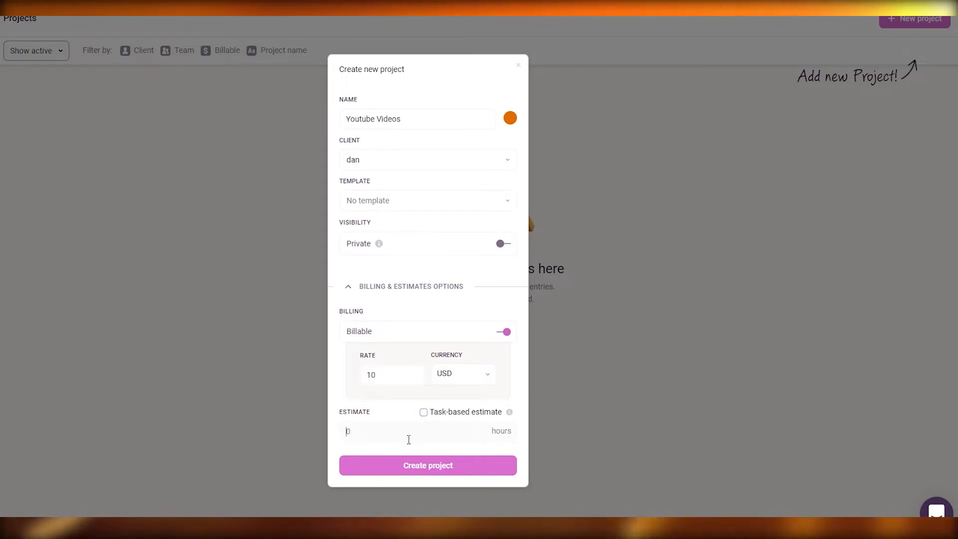
{"action": "key", "text": "BackSpace"}
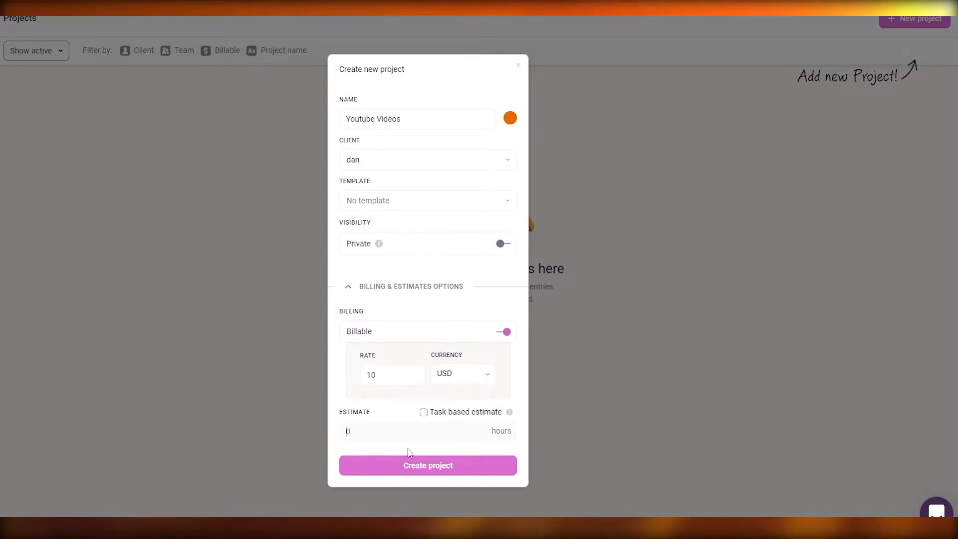
{"action": "left_click", "coordinate": [415, 472]}
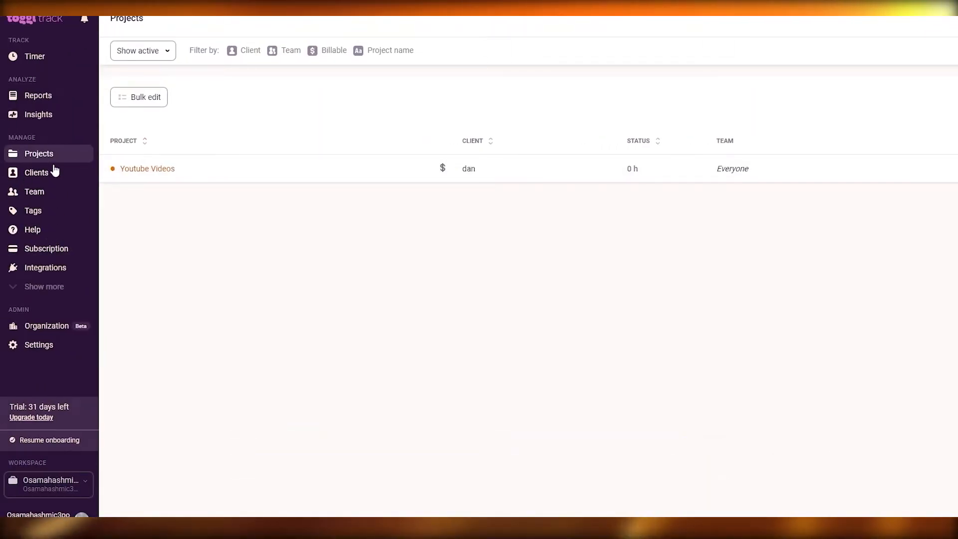
- Track about 7 seconds with the timer on the Youtube Videos project, leaving the description and tags empty
{"action": "left_click", "coordinate": [55, 59]}
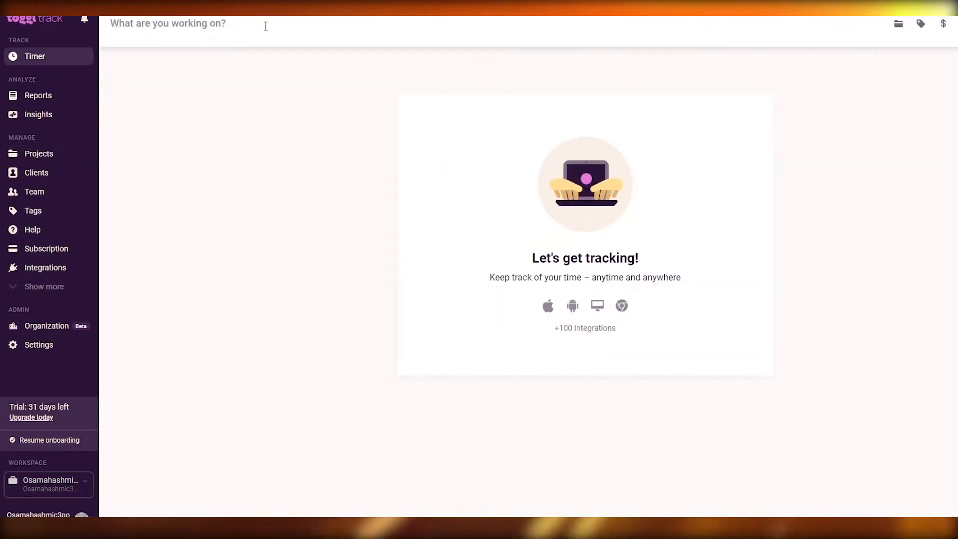
{"action": "left_click", "coordinate": [900, 25]}
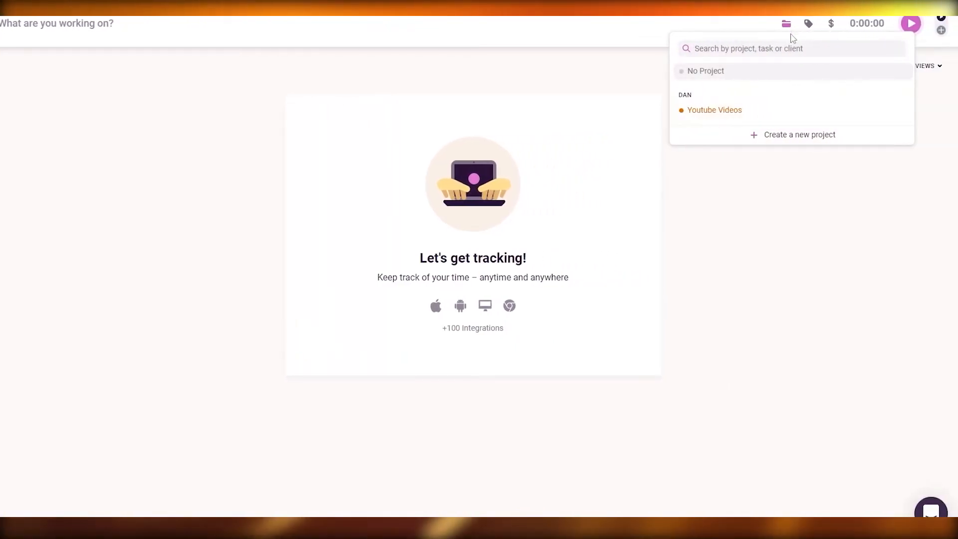
{"action": "left_click", "coordinate": [741, 112]}
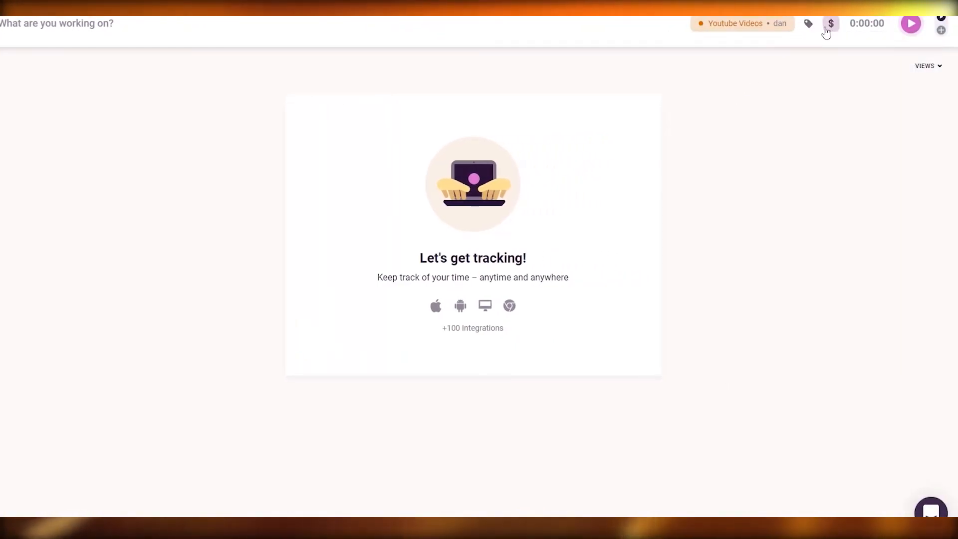
{"action": "left_click", "coordinate": [809, 28]}
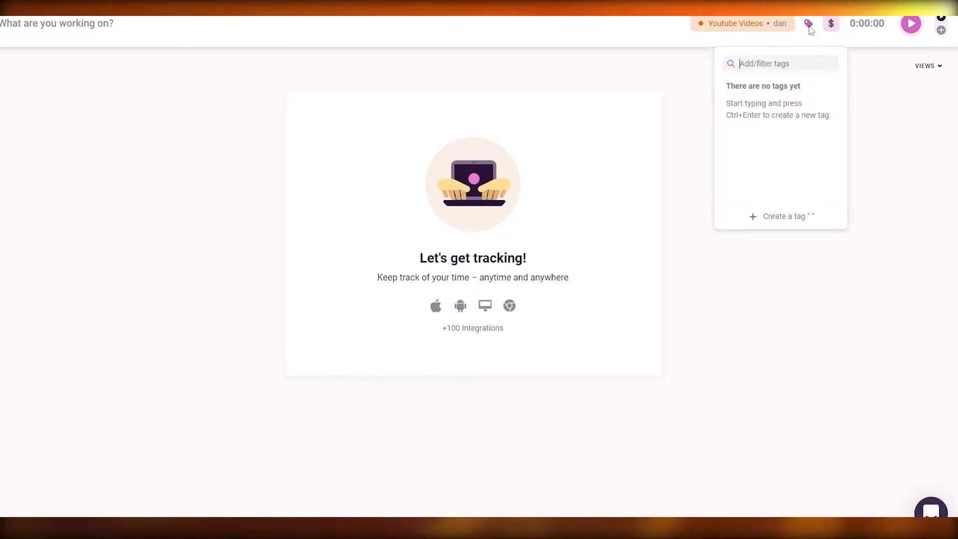
{"action": "left_click", "coordinate": [916, 35]}
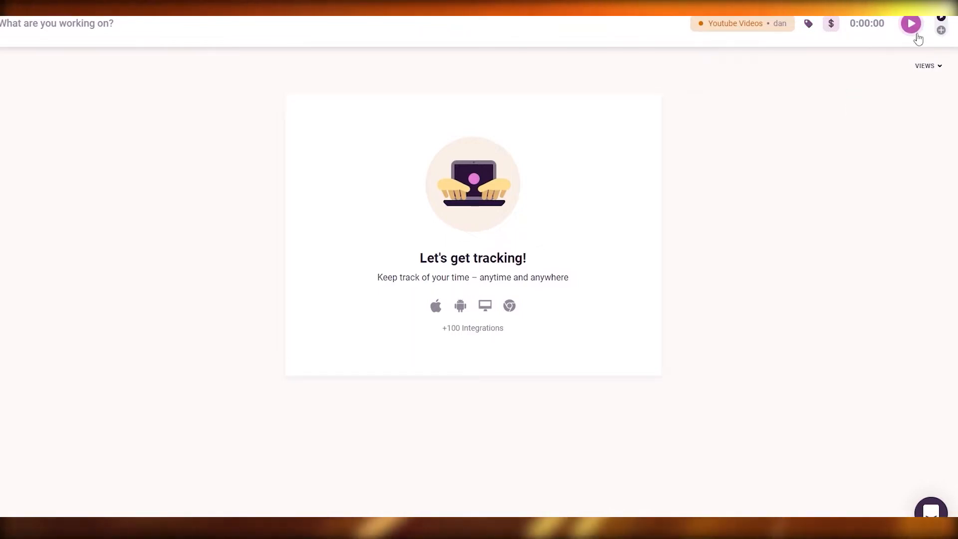
{"action": "left_click", "coordinate": [914, 26]}
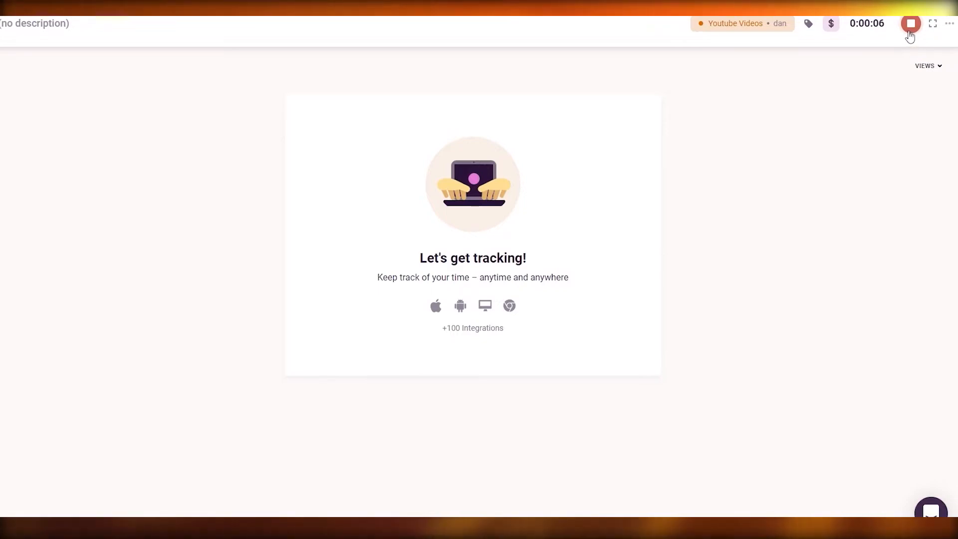
{"action": "left_click", "coordinate": [911, 25]}
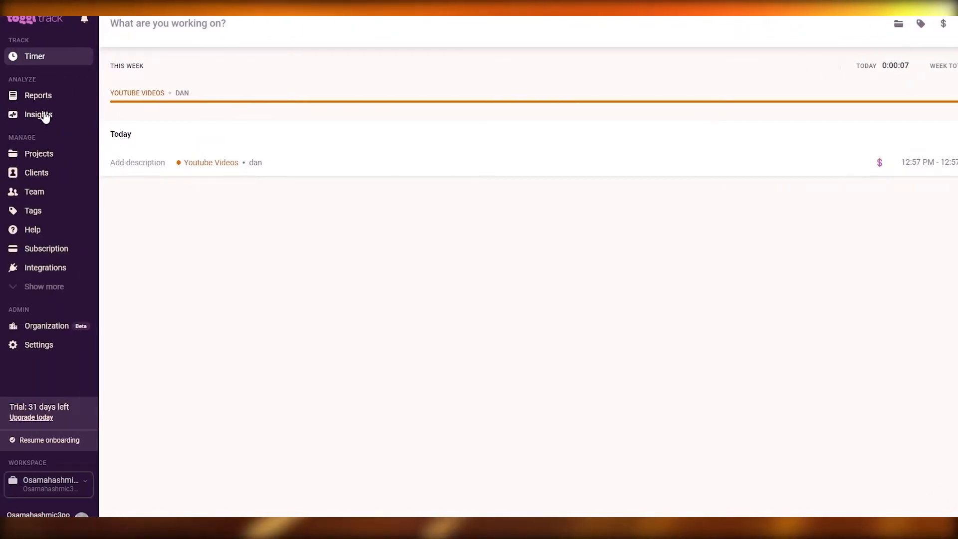
- Look at the insights page, and examine the available integrations, including external calendars, plugins and browser extensions
{"action": "left_click", "coordinate": [45, 116]}
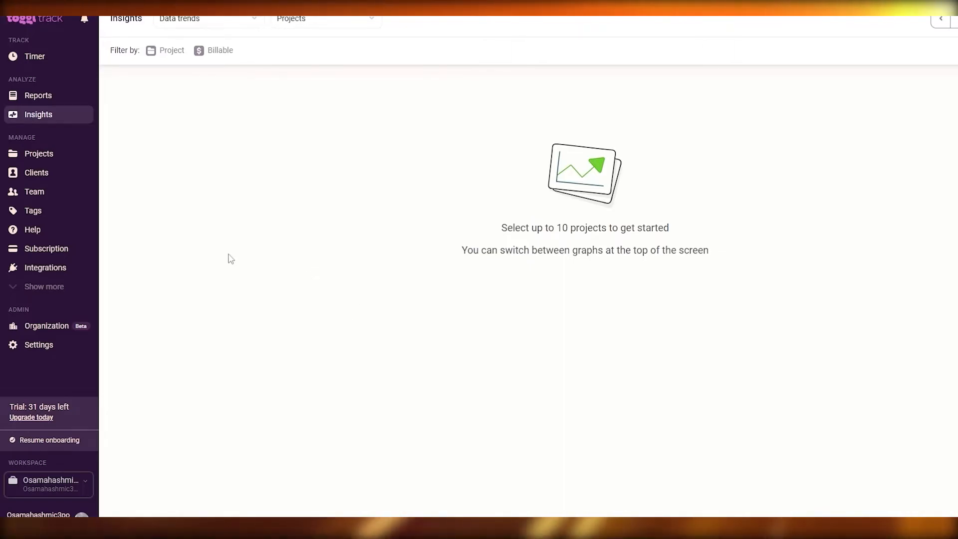
{"action": "left_click", "coordinate": [75, 268]}
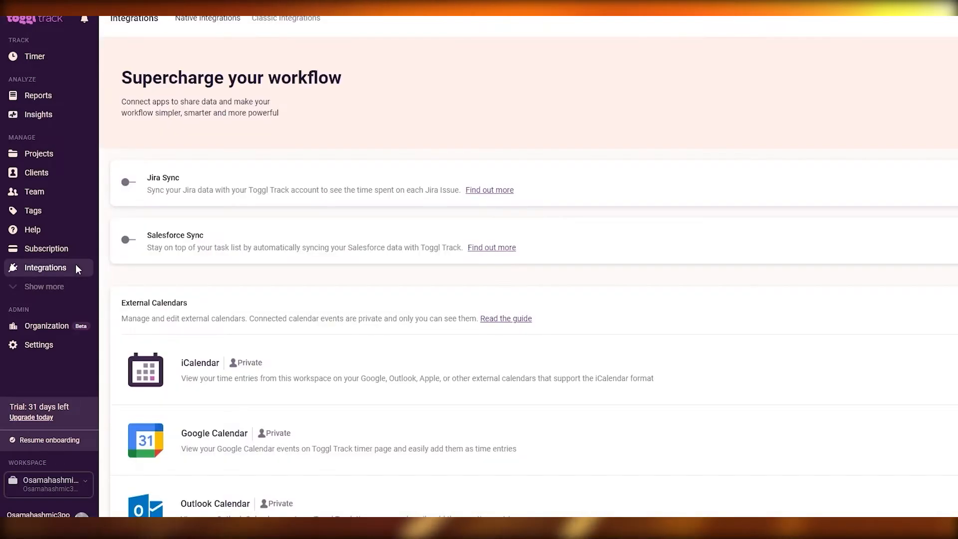
{"action": "scroll", "coordinate": [225, 208], "scroll_direction": "down", "scroll_amount": 3}
{"action": "scroll", "coordinate": [225, 208], "scroll_direction": "down", "scroll_amount": 7}
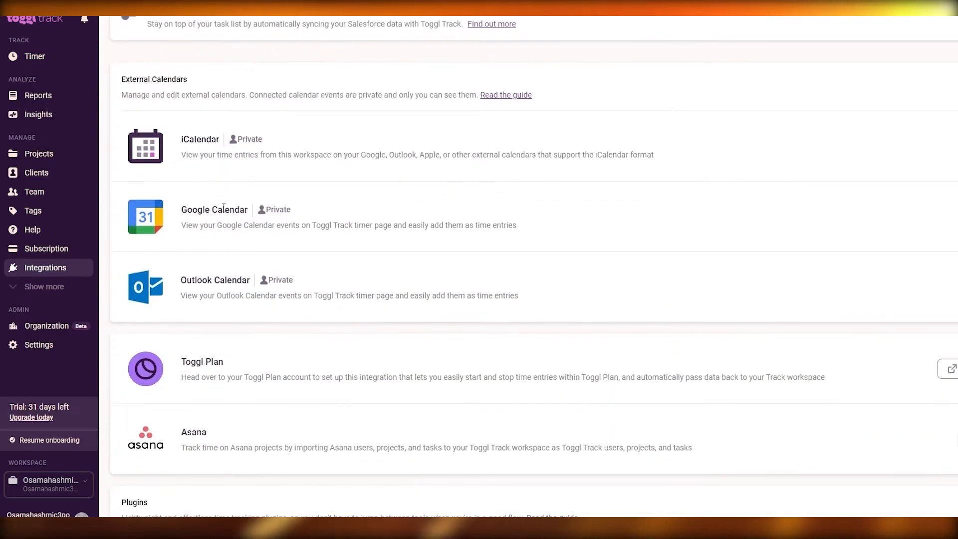
{"action": "scroll", "coordinate": [229, 342], "scroll_direction": "down", "scroll_amount": 5}
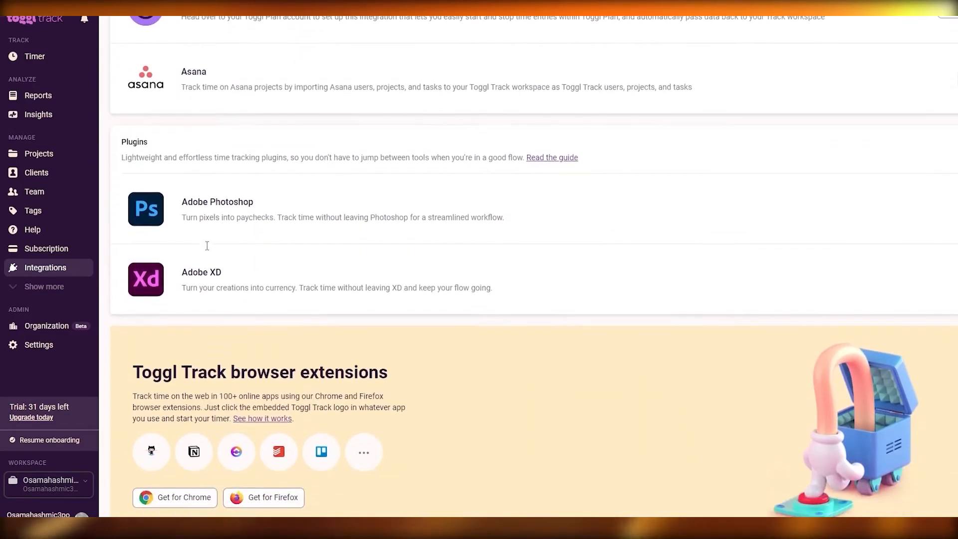
{"action": "scroll", "coordinate": [335, 385], "scroll_direction": "down", "scroll_amount": 2}
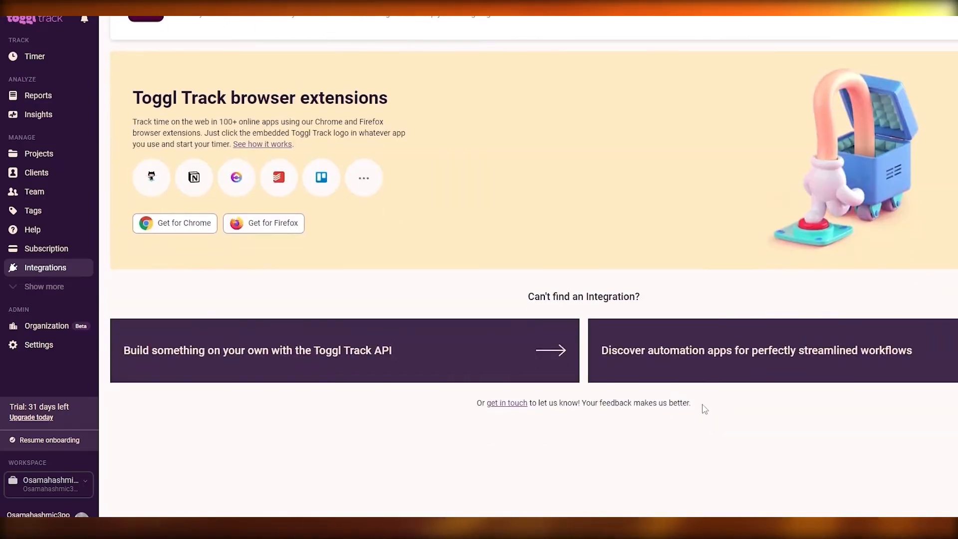
{"action": "scroll", "coordinate": [706, 413], "scroll_direction": "up", "scroll_amount": 15}
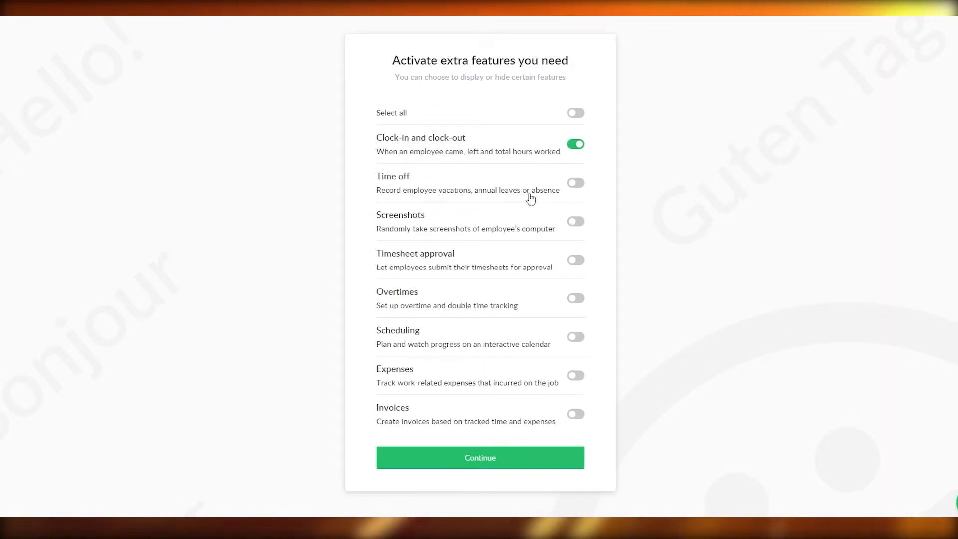
- Switch to Everhour's setup, activate all extra features, from time off and screenshots through invoices, and continue to project creation
{"action": "left_click", "coordinate": [572, 184]}
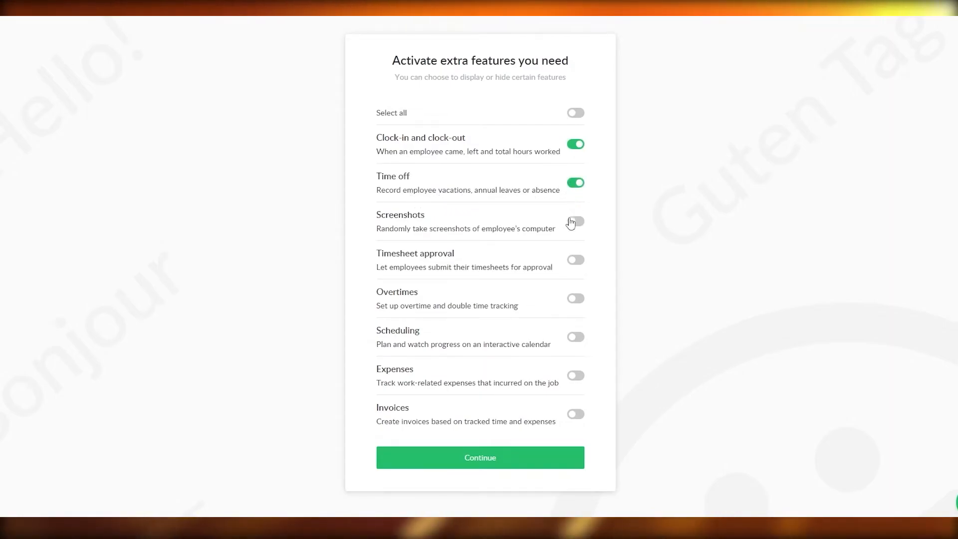
{"action": "left_click", "coordinate": [574, 223]}
{"action": "left_click", "coordinate": [579, 418]}
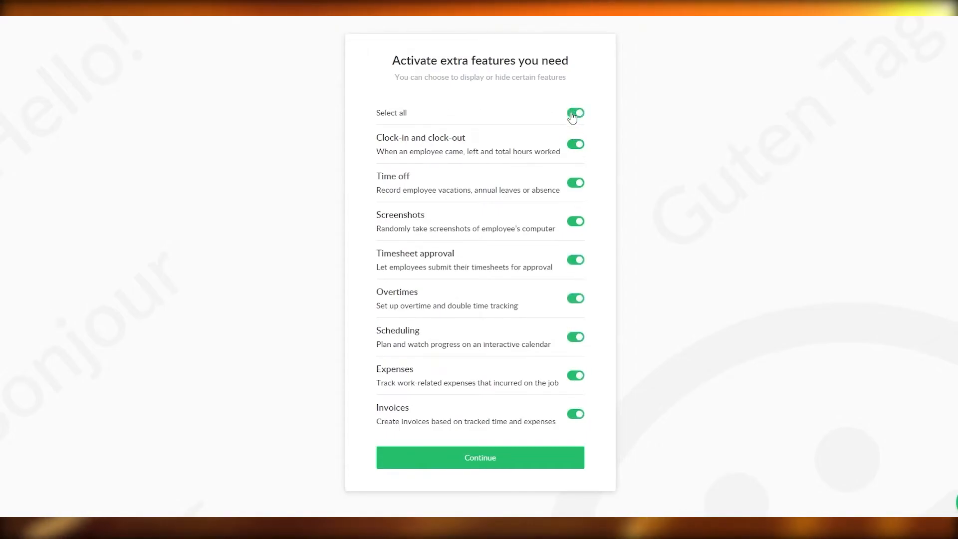
{"action": "left_click", "coordinate": [548, 464]}
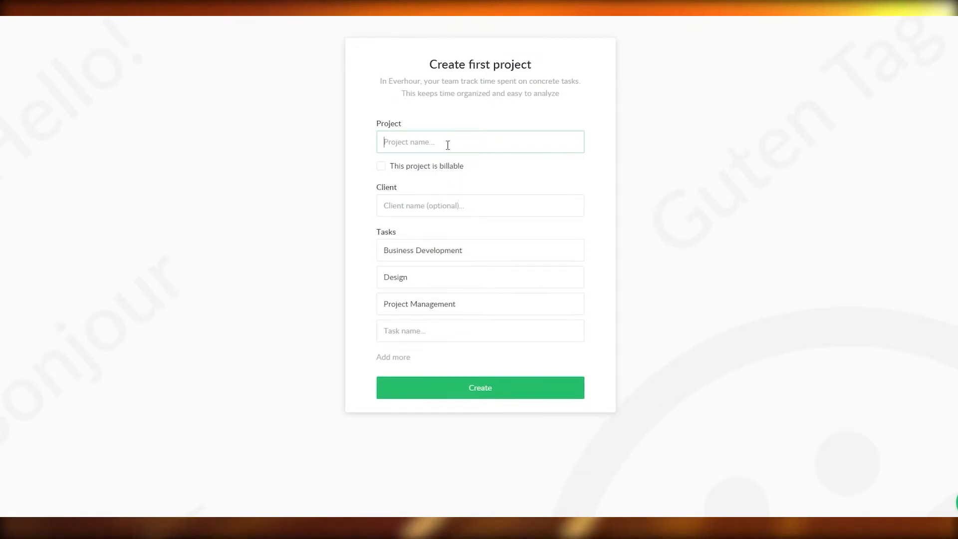
- Name the first project youtube Videos, mark it as billable and set its hourly rate to $15
{"action": "type", "text": "youtube V"}
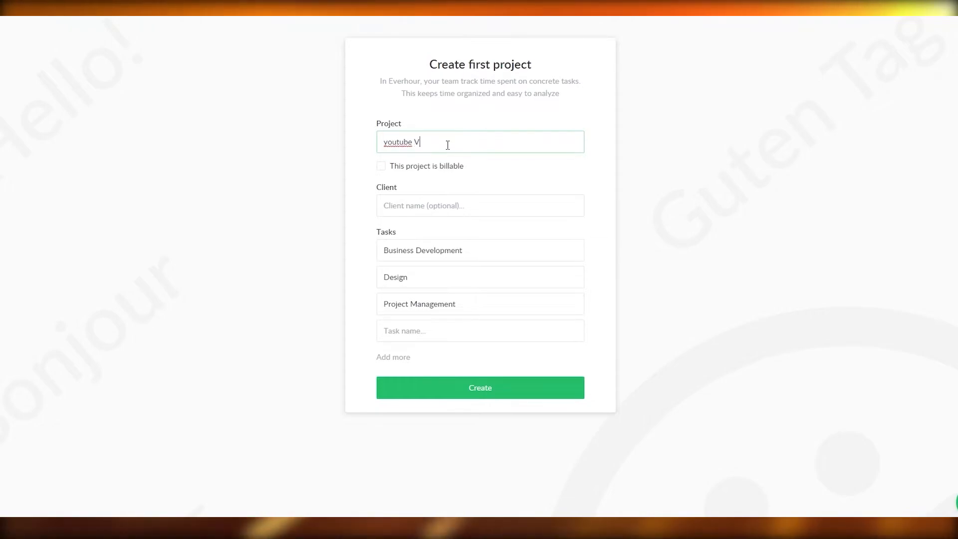
{"action": "type", "text": "ide"}
{"action": "left_click", "coordinate": [380, 166]}
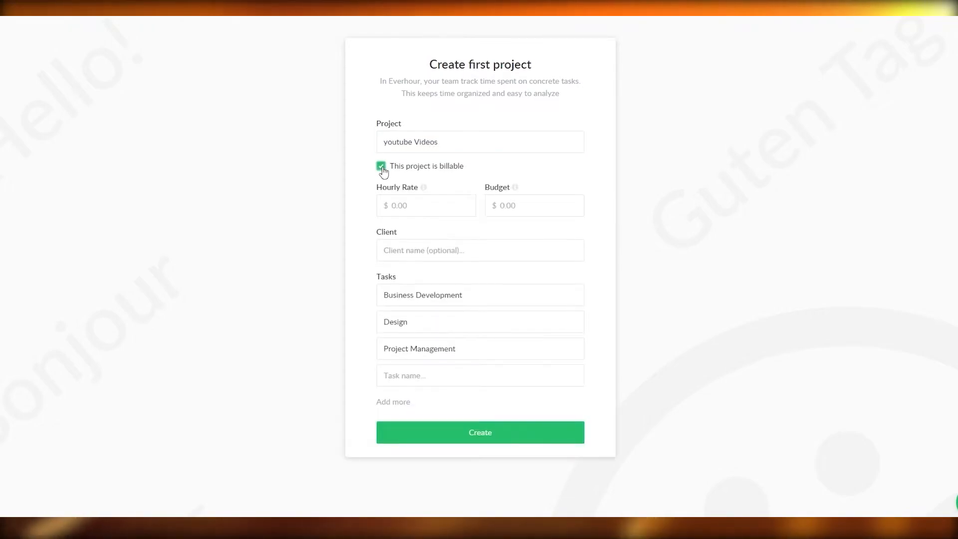
{"action": "left_click", "coordinate": [428, 203]}
{"action": "type", "text": "15"}
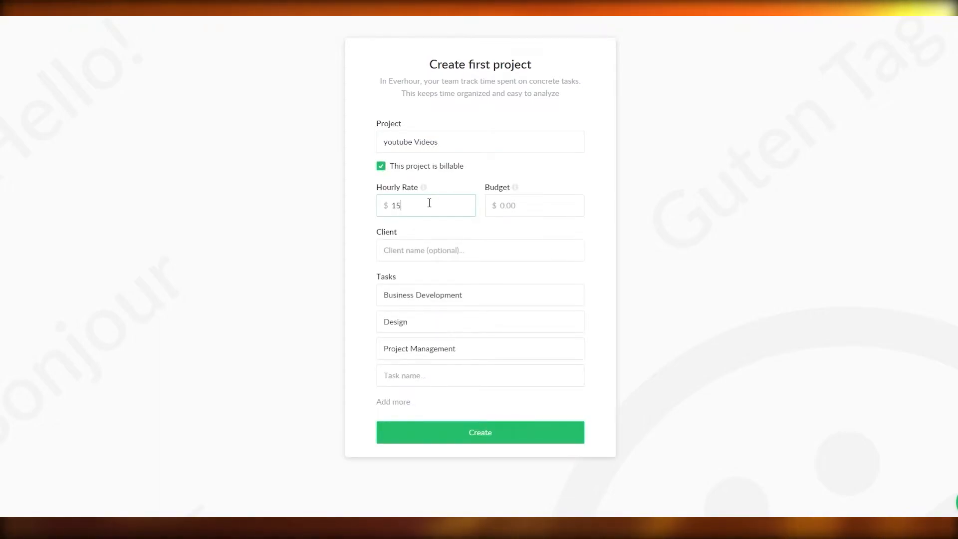
- Set the project's budget to $1000 and enter the client's name, correcting its spelling
{"action": "left_click", "coordinate": [535, 197]}
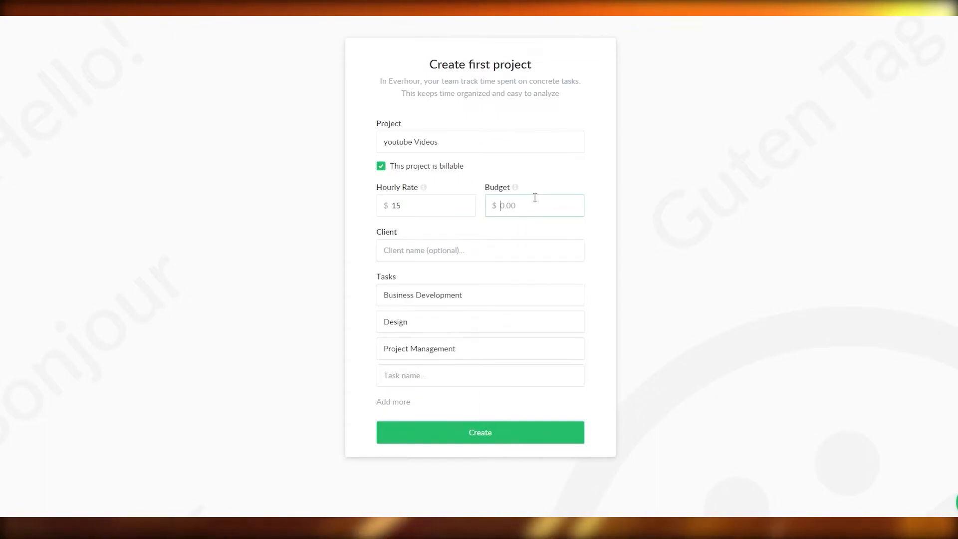
{"action": "type", "text": "1000"}
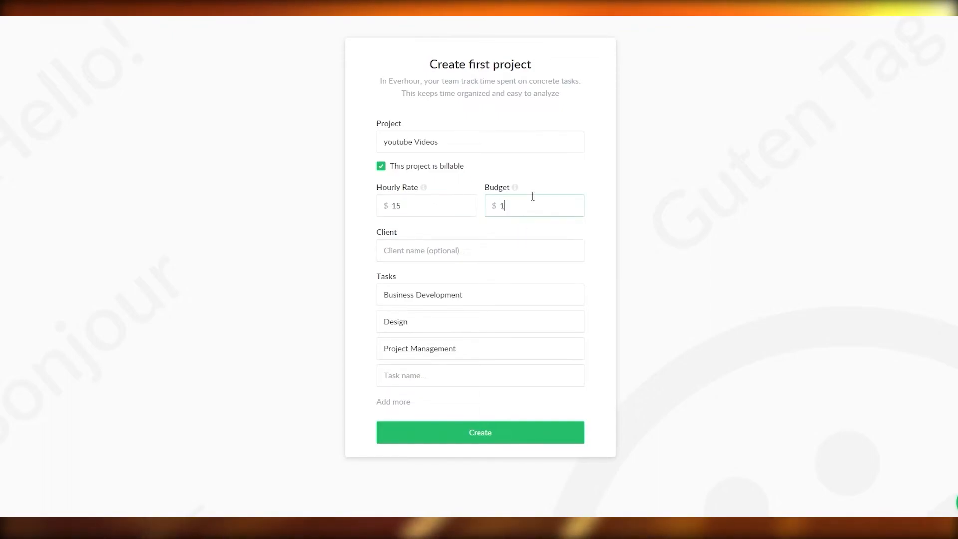
{"action": "left_click", "coordinate": [446, 254]}
{"action": "type", "text": "DanThe man"}
{"action": "right_click", "coordinate": [405, 253]}
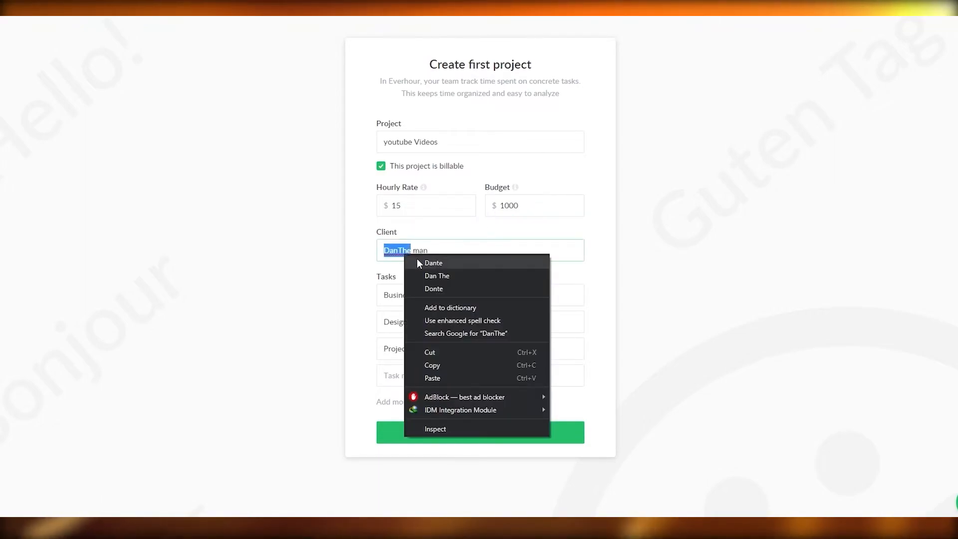
{"action": "left_click", "coordinate": [418, 262]}
{"action": "left_click", "coordinate": [399, 252]}
{"action": "right_click", "coordinate": [403, 253]}
{"action": "left_click", "coordinate": [427, 262]}
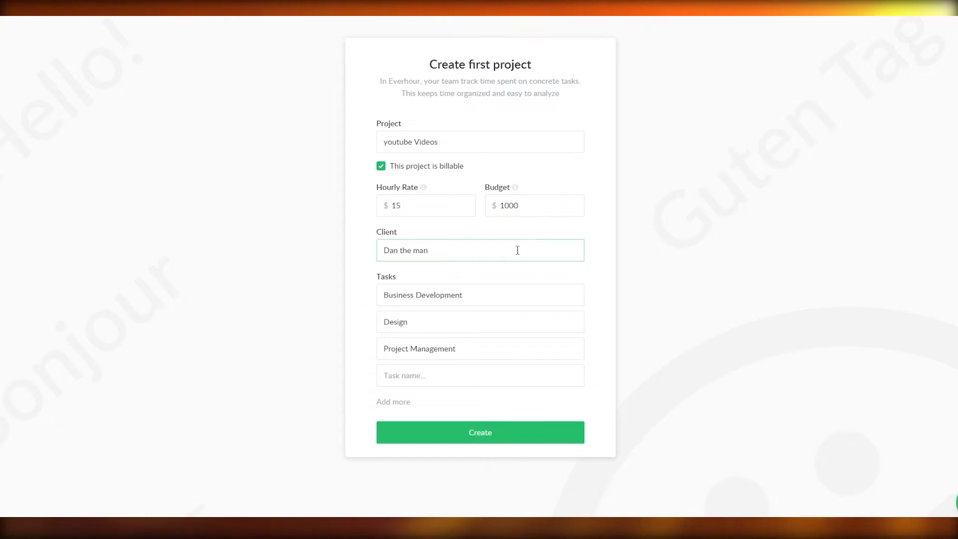
{"action": "left_click", "coordinate": [481, 278]}
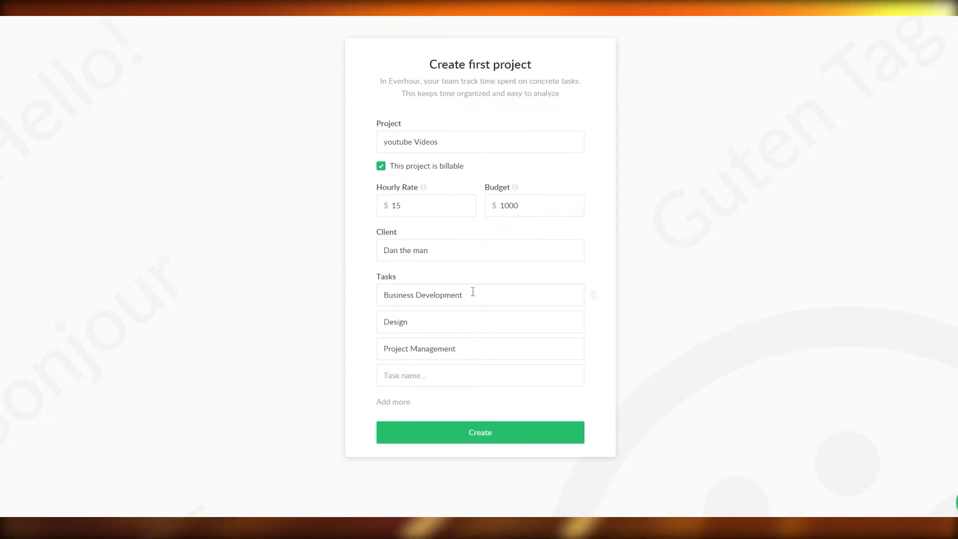
- Replace the Business Development and Design tasks with "edit the podcasts" and "make a video on Canva"
{"action": "left_click_drag", "start_coordinate": [477, 295], "coordinate": [361, 291]}
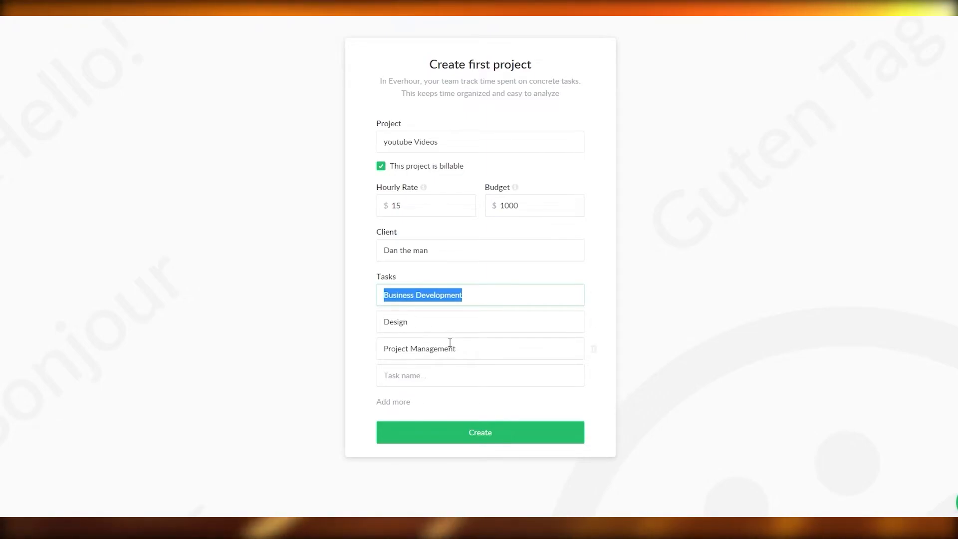
{"action": "left_click_drag", "start_coordinate": [450, 342], "coordinate": [385, 342]}
{"action": "left_click", "coordinate": [429, 297]}
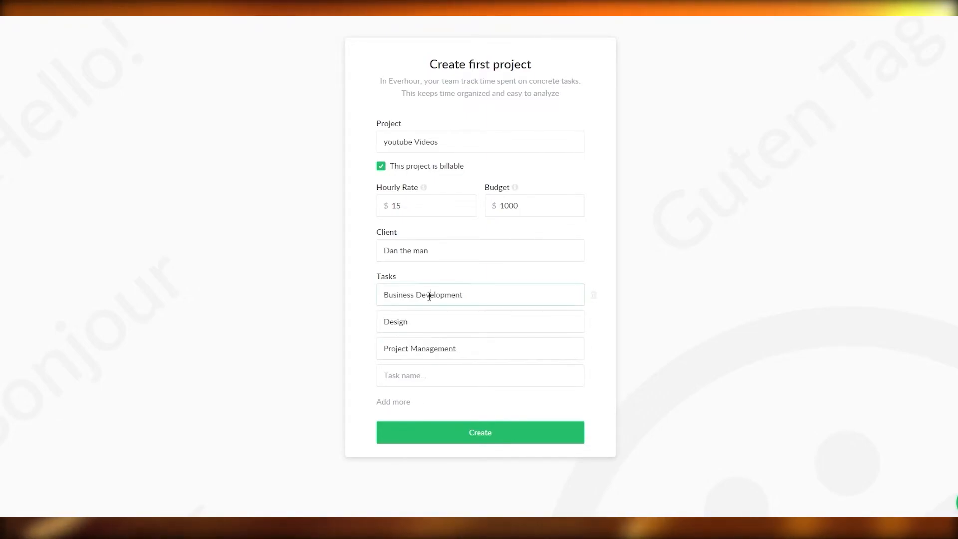
{"action": "triple_click", "coordinate": [429, 296]}
{"action": "type", "text": "ed"}
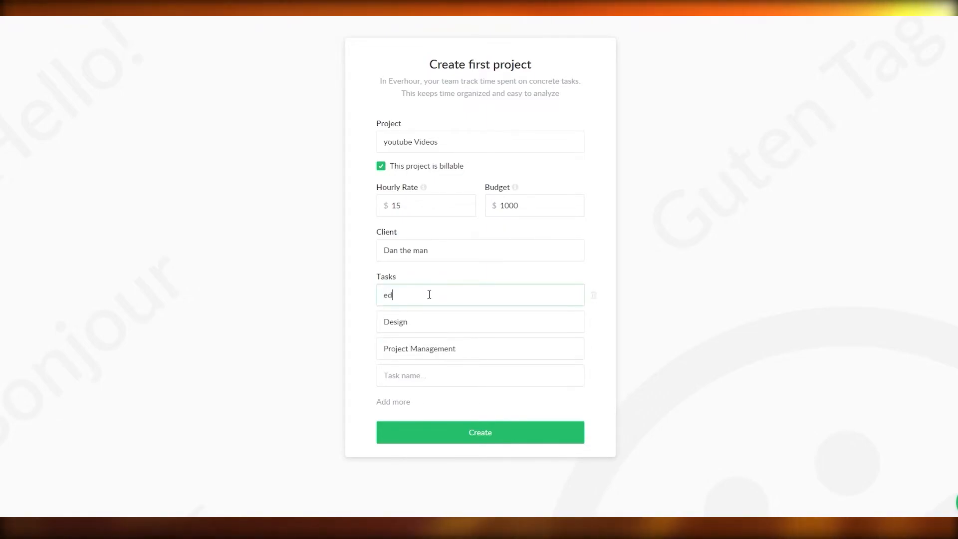
{"action": "type", "text": "it the podca"}
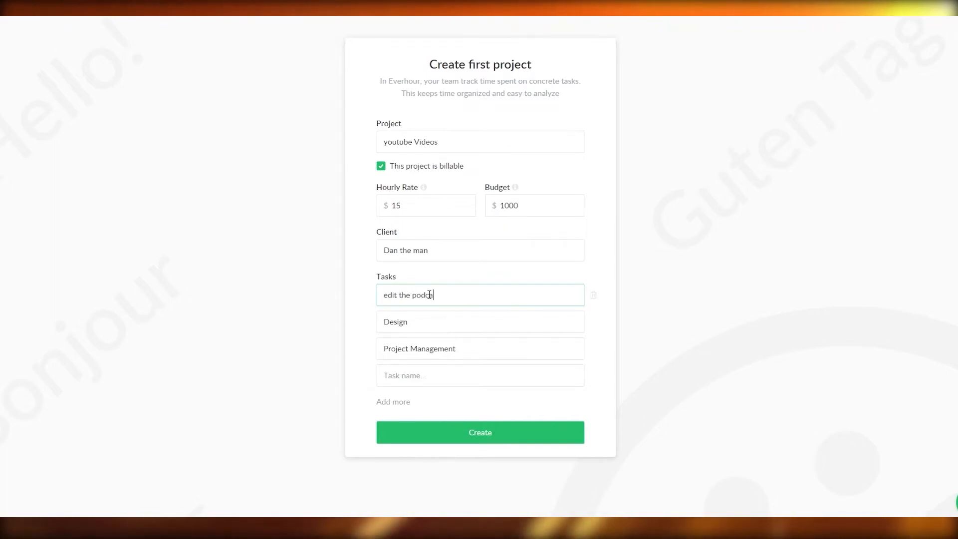
{"action": "type", "text": "sts"}
{"action": "left_click", "coordinate": [425, 328]}
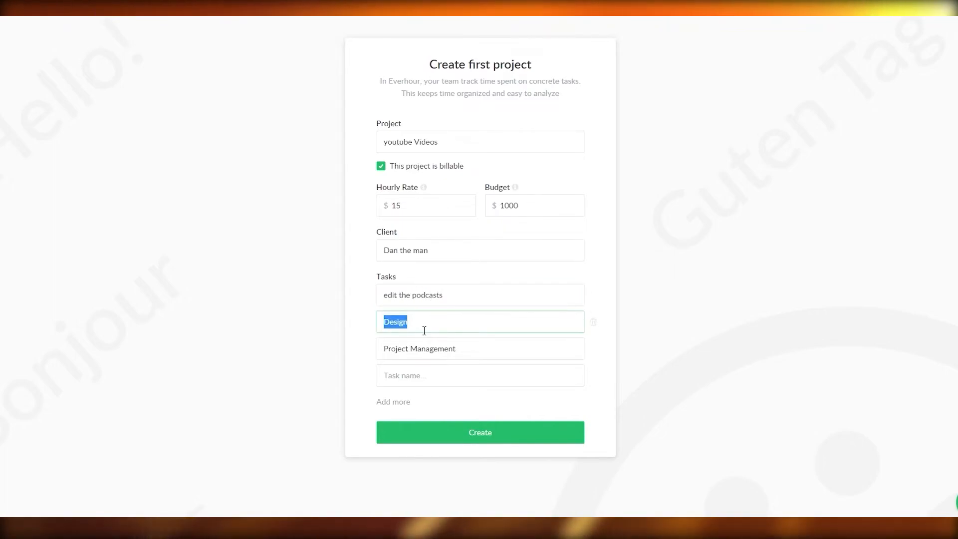
{"action": "type", "text": "make"}
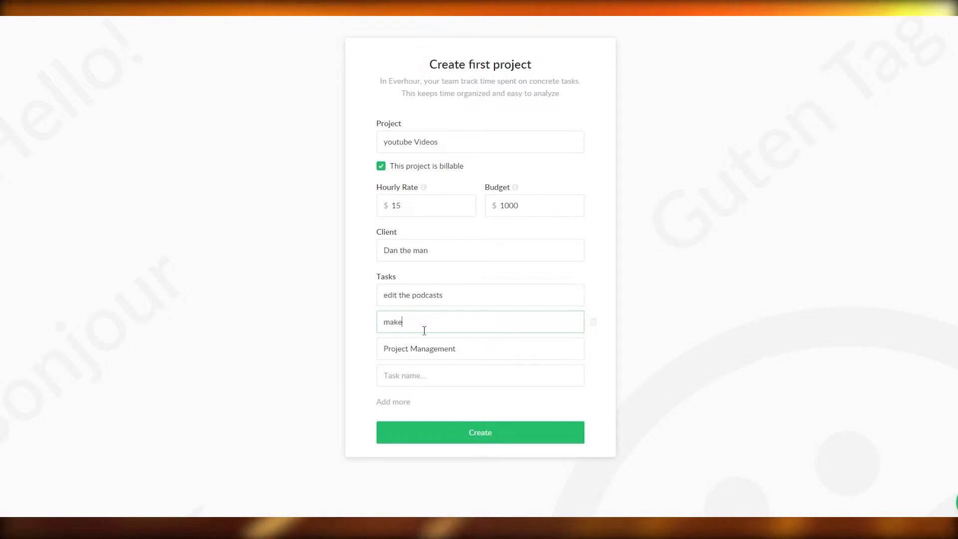
{"action": "type", "text": " a video on"}
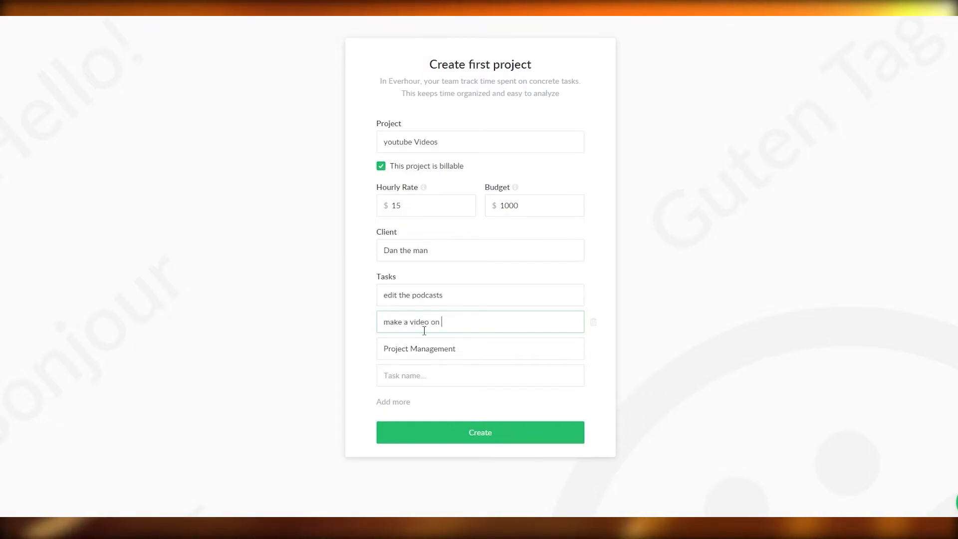
{"action": "type", "text": " Canva"}
- Clear the Project Management task and create the project
{"action": "left_click", "coordinate": [462, 351]}
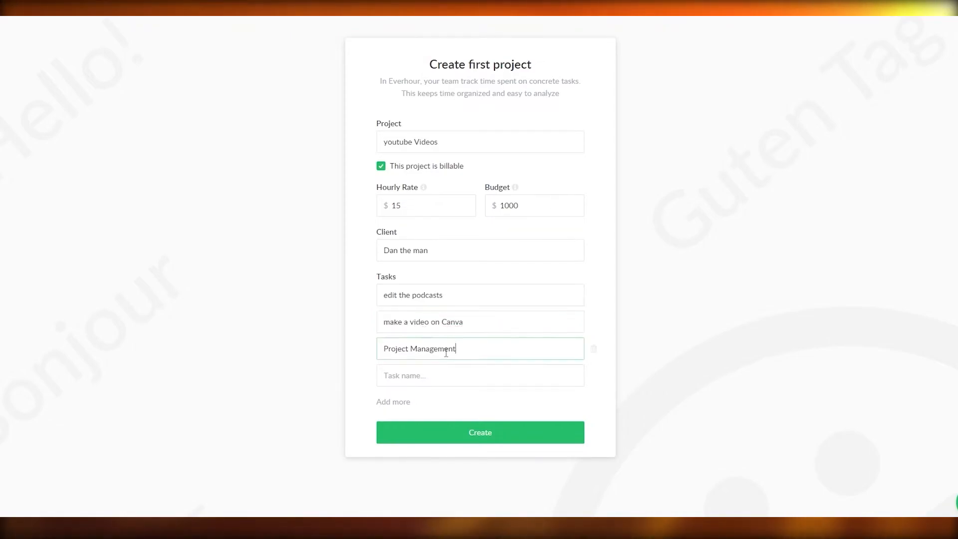
{"action": "key", "text": "BackSpace"}
{"action": "left_click", "coordinate": [489, 432]}
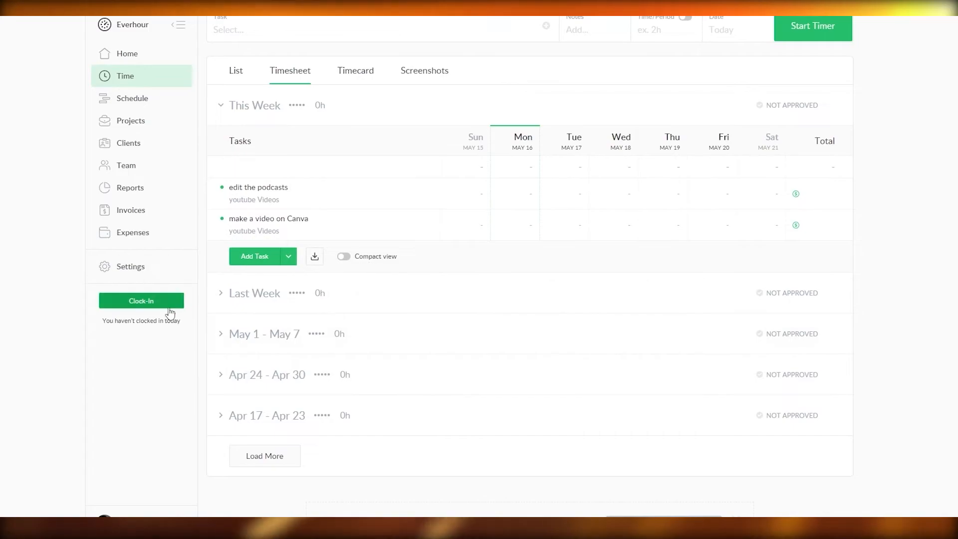
- Clock in for the day and start the timer on the "edit the podcasts" task
{"action": "scroll", "coordinate": [477, 241], "scroll_direction": "down", "scroll_amount": 2}
{"action": "scroll", "coordinate": [470, 299], "scroll_direction": "up", "scroll_amount": 2}
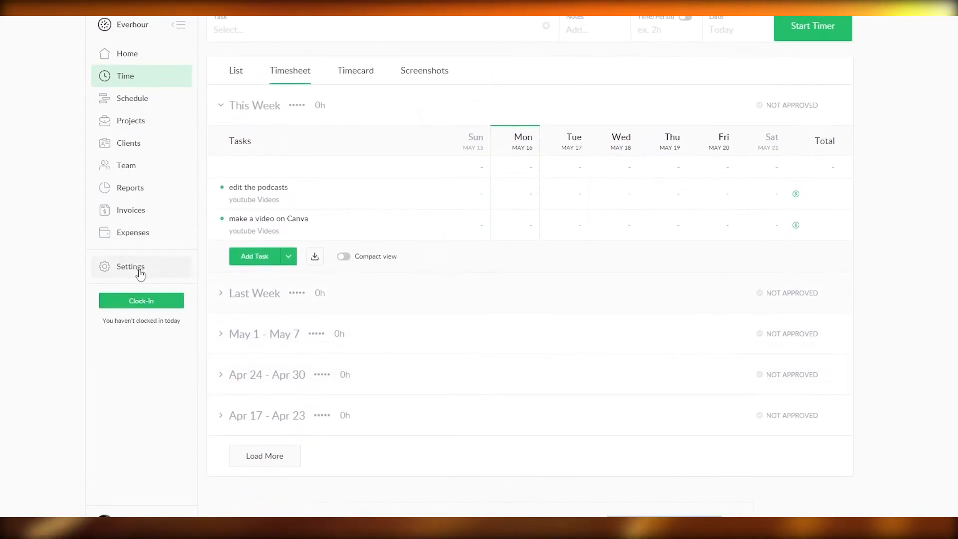
{"action": "left_click", "coordinate": [131, 303]}
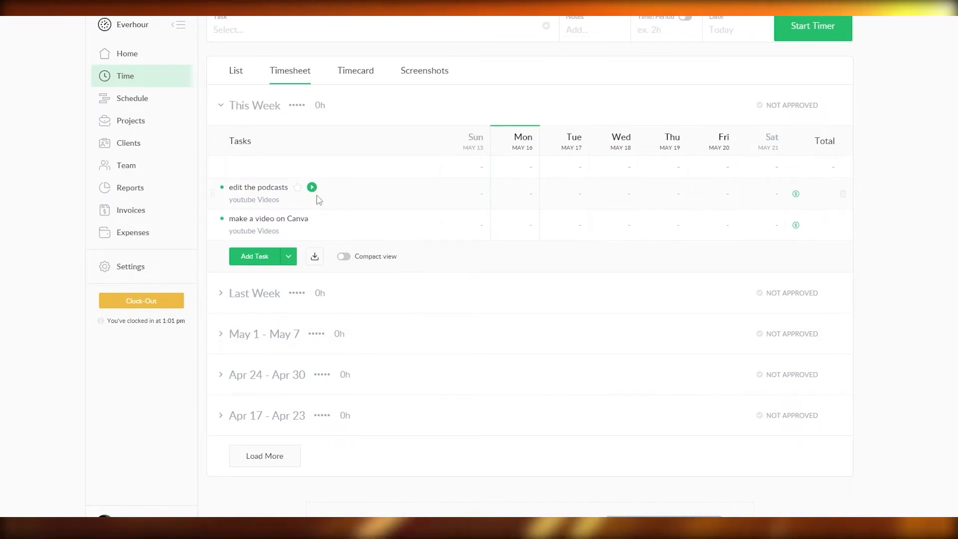
{"action": "left_click", "coordinate": [313, 188]}
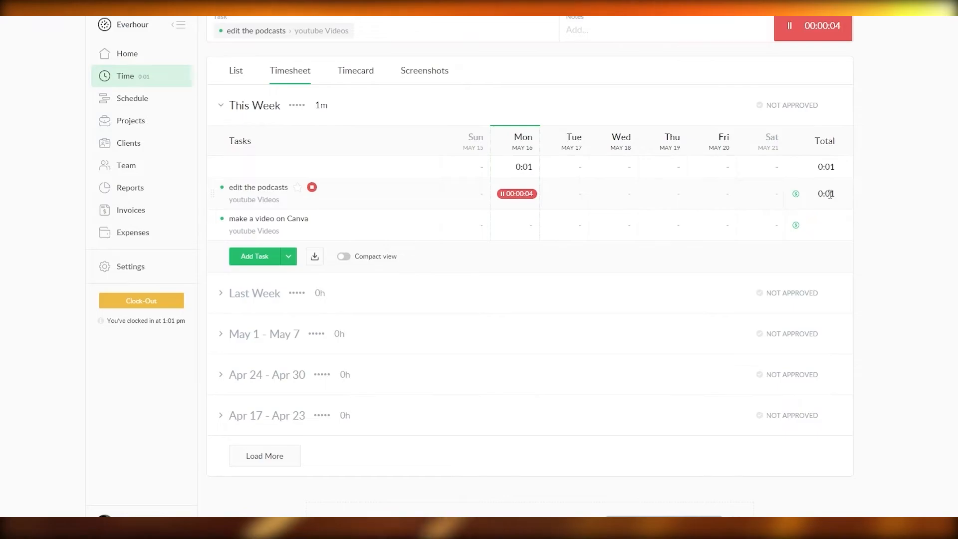
- Check the running task's billable marker, and look through the timecard, screenshots and list views of the tracked time
{"action": "mouse_move", "coordinate": [797, 196]}
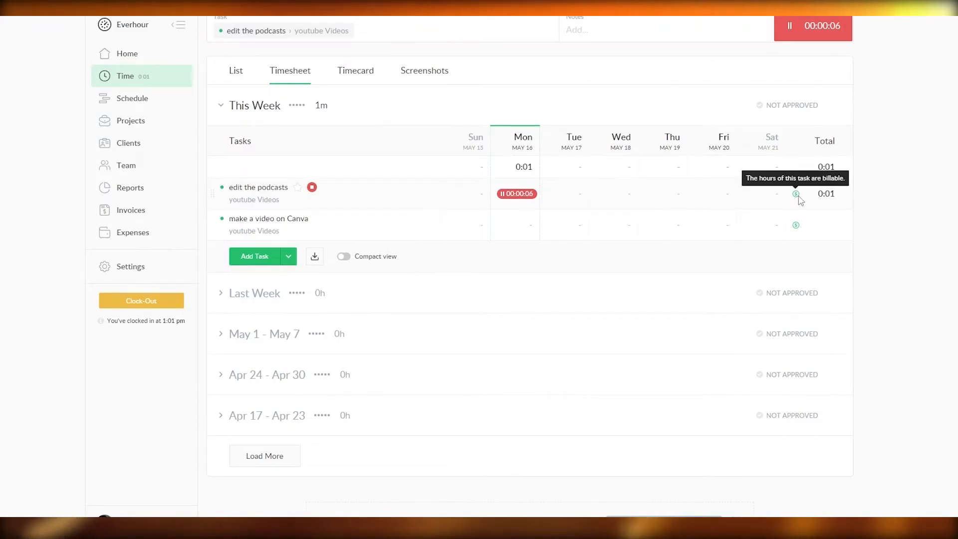
{"action": "left_click", "coordinate": [366, 74]}
{"action": "left_click", "coordinate": [409, 80]}
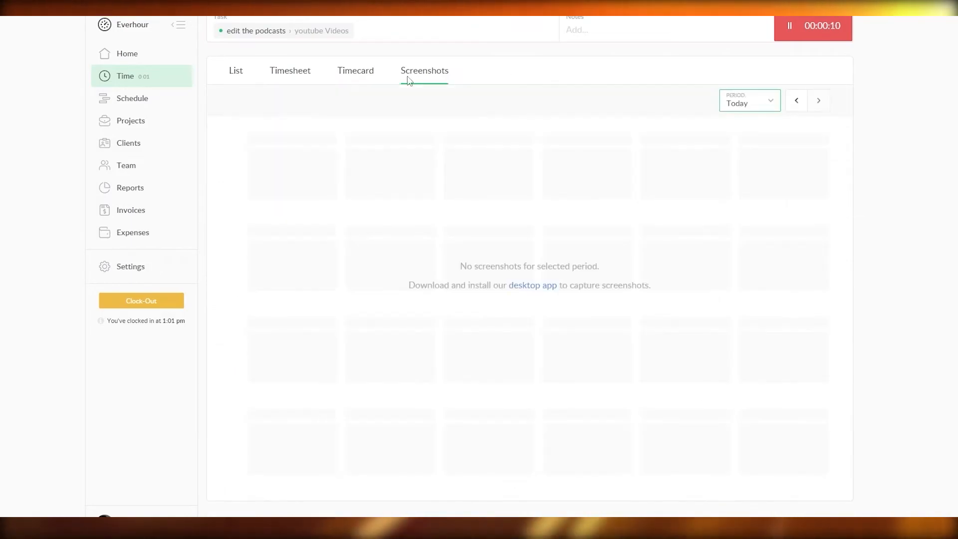
{"action": "left_click", "coordinate": [236, 74]}
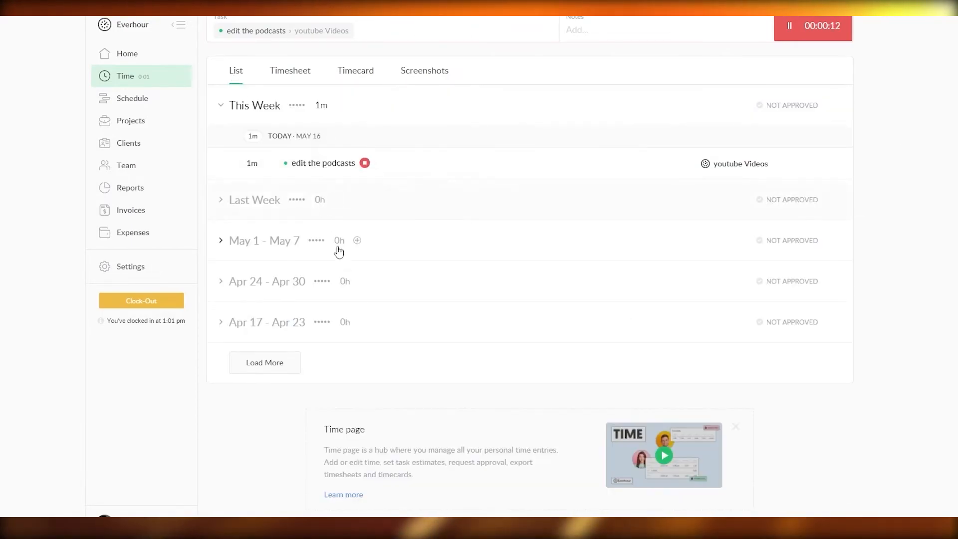
- Look through the schedule, projects, clients, reports and expenses pages, and go back to the home page
{"action": "left_click", "coordinate": [141, 99]}
{"action": "left_click", "coordinate": [93, 125]}
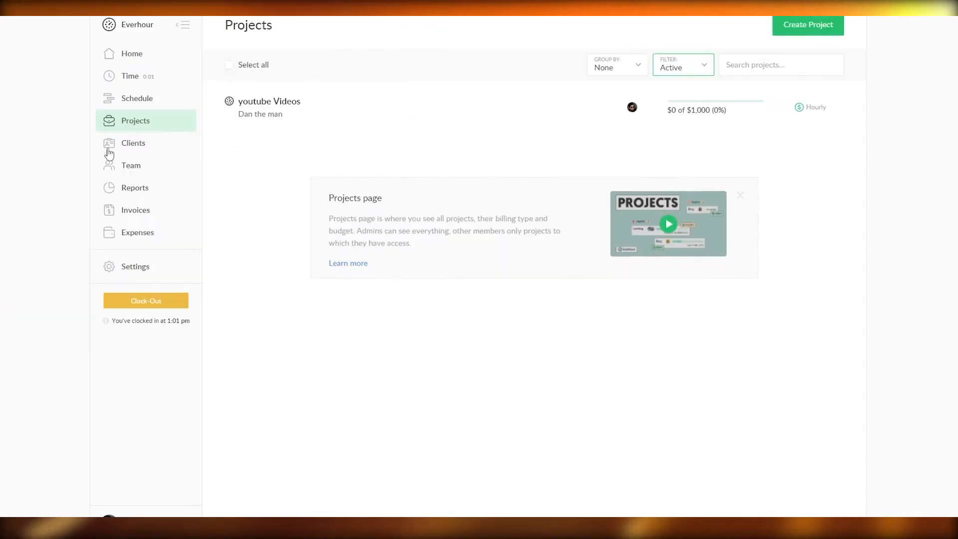
{"action": "left_click", "coordinate": [140, 149]}
{"action": "left_click", "coordinate": [145, 188]}
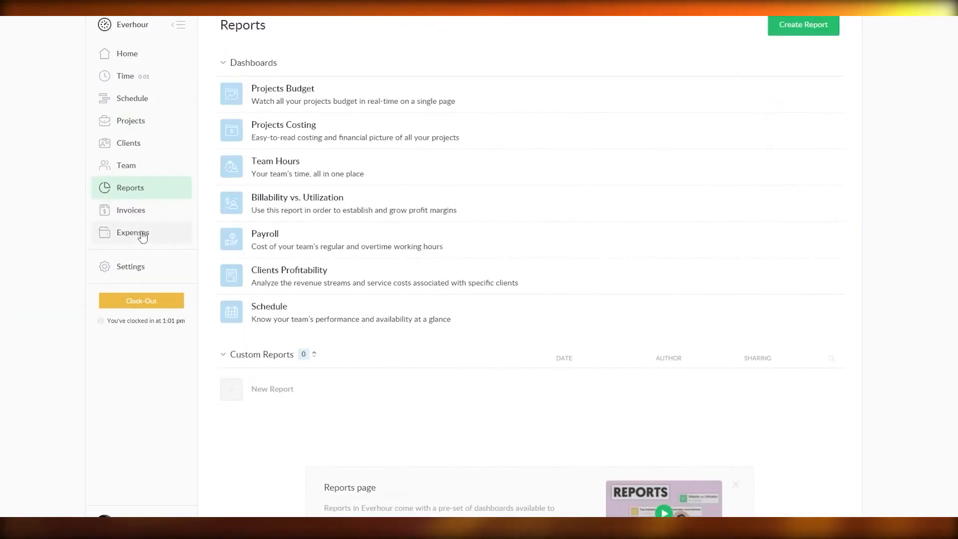
{"action": "left_click", "coordinate": [141, 233]}
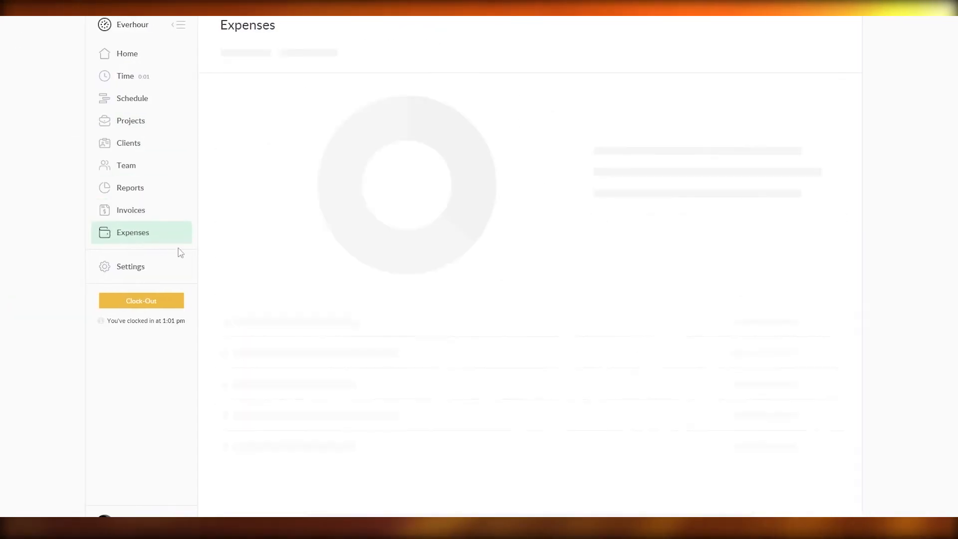
{"action": "left_click", "coordinate": [134, 55]}
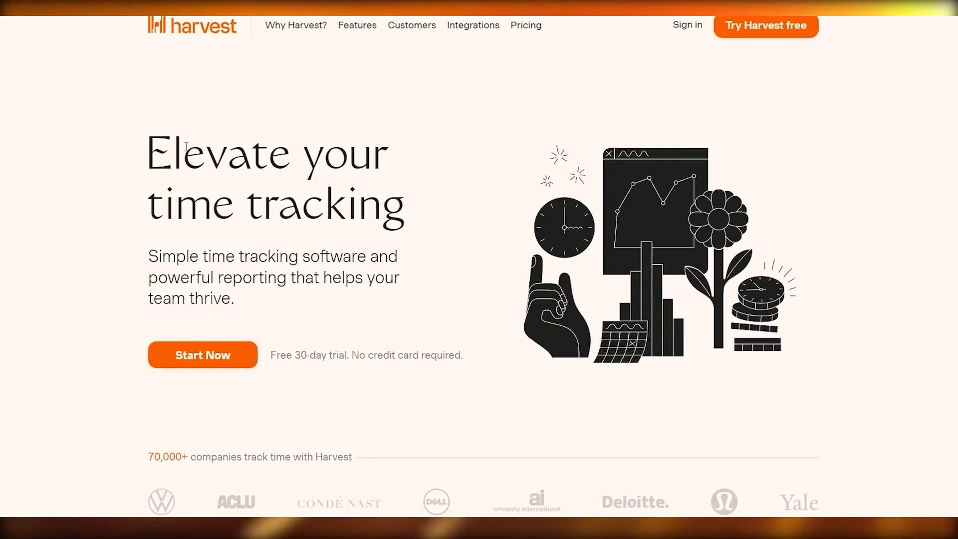
- Switch to Harvest's website and sign up for the free 30-day trial with the existing Google account
{"action": "scroll", "coordinate": [185, 148], "scroll_direction": "down", "scroll_amount": 2}
{"action": "scroll", "coordinate": [188, 144], "scroll_direction": "up", "scroll_amount": 2}
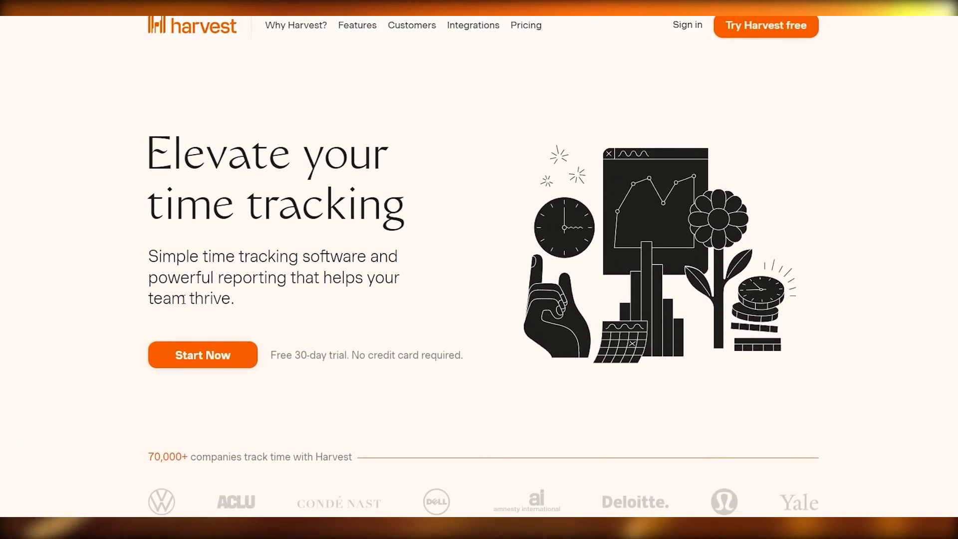
{"action": "left_click", "coordinate": [230, 355]}
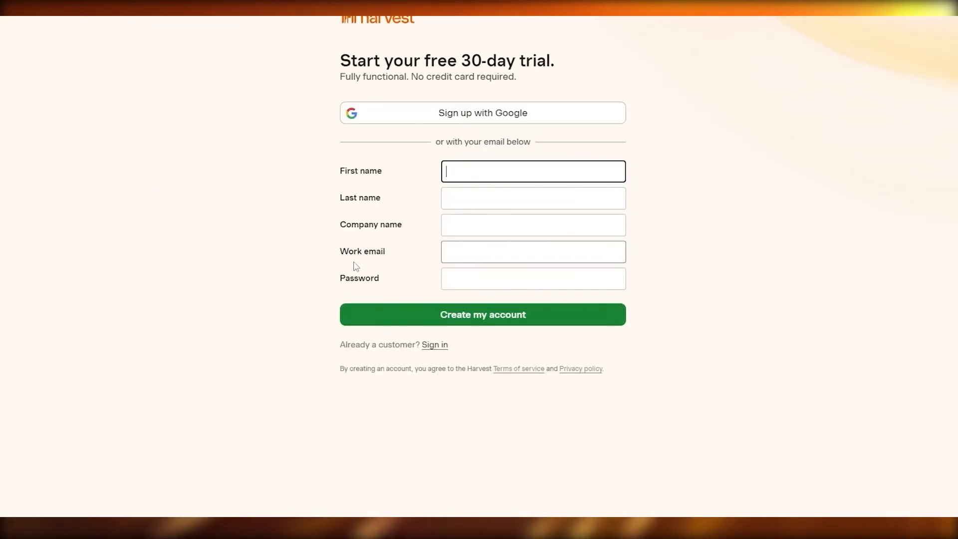
{"action": "left_click", "coordinate": [395, 113]}
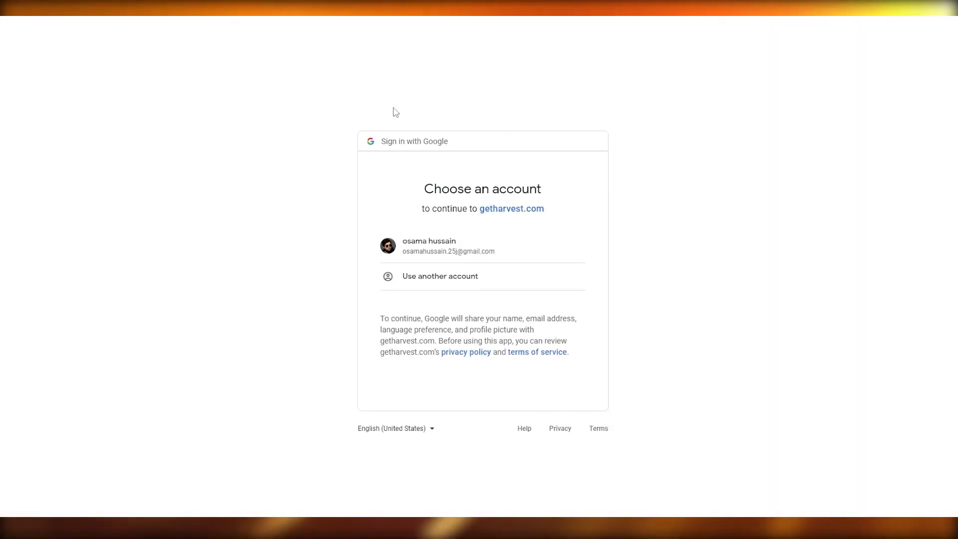
{"action": "left_click", "coordinate": [439, 242]}
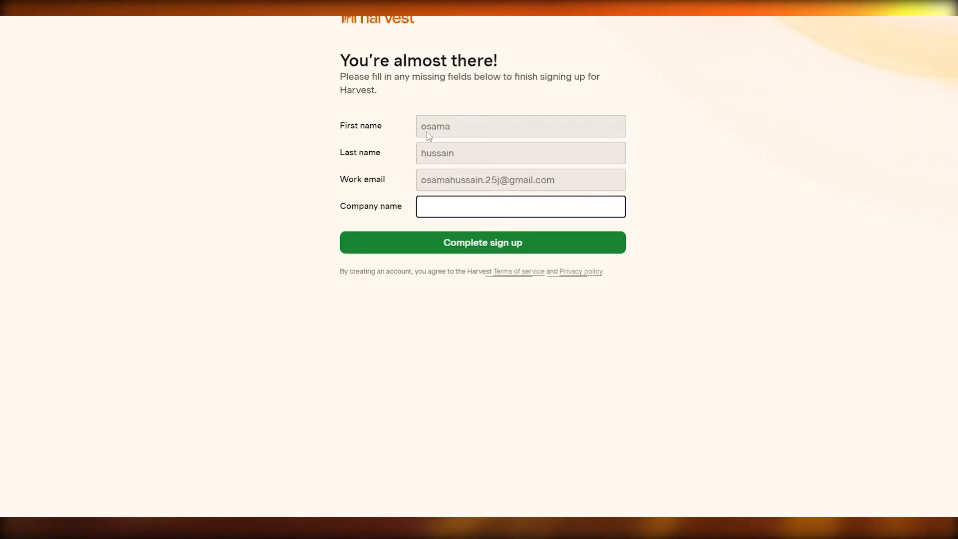
- Enter zen media as the company name and complete the sign-up
{"action": "left_click", "coordinate": [451, 202]}
{"action": "type", "text": "zen meda"}
{"action": "key", "text": "BackSpace"}
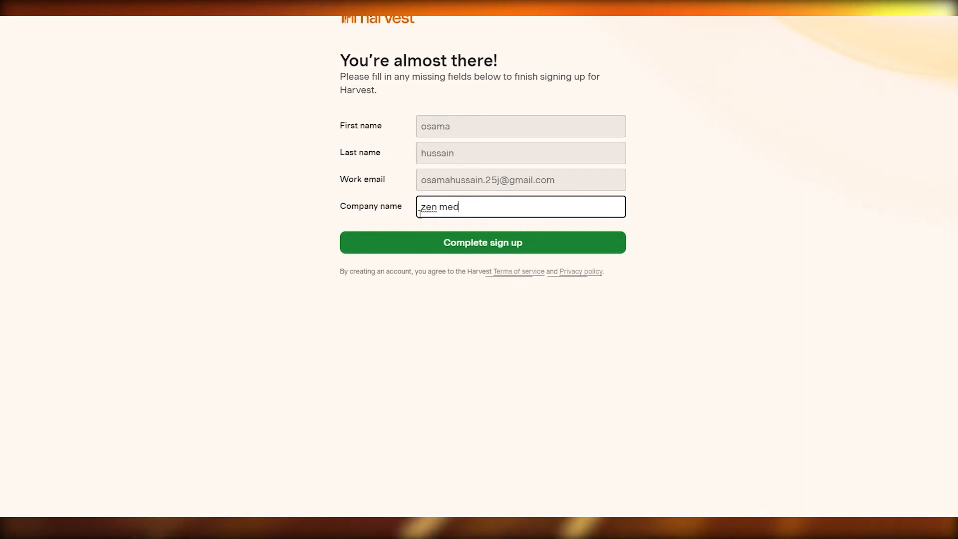
{"action": "type", "text": "ia"}
{"action": "left_click", "coordinate": [418, 247]}
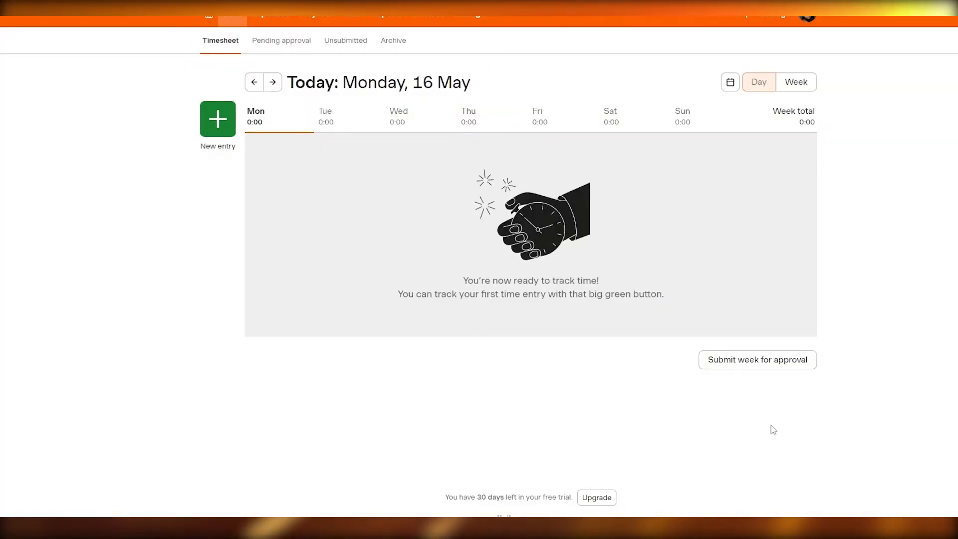
- Set up a new time entry for Monday, 16 May on Example Project with the billable Project Management task
{"action": "left_click", "coordinate": [214, 124]}
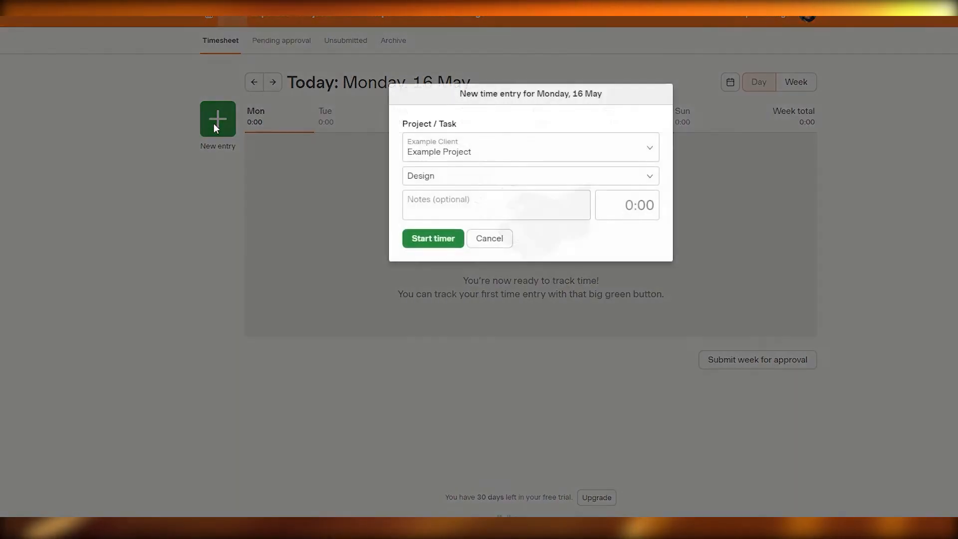
{"action": "left_click", "coordinate": [450, 158]}
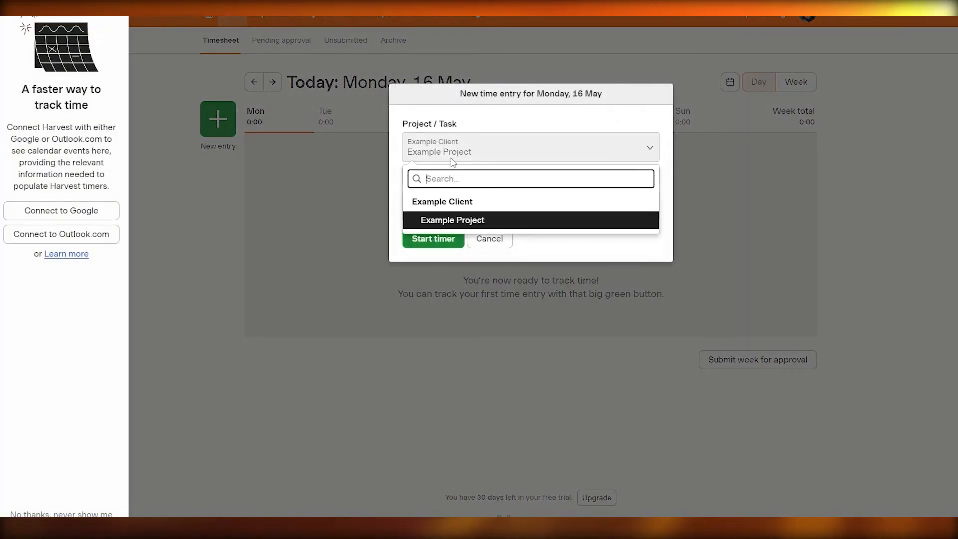
{"action": "left_click", "coordinate": [457, 220]}
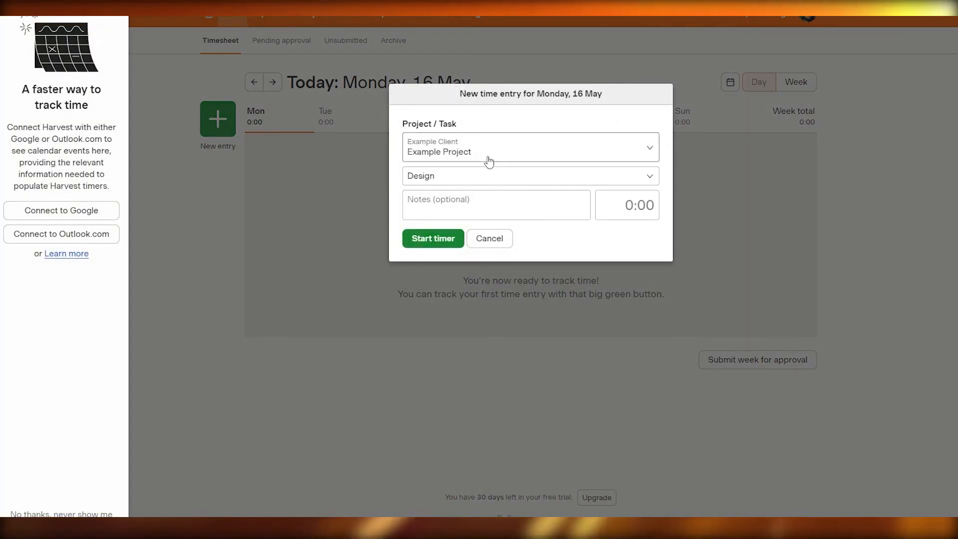
{"action": "left_click", "coordinate": [464, 184]}
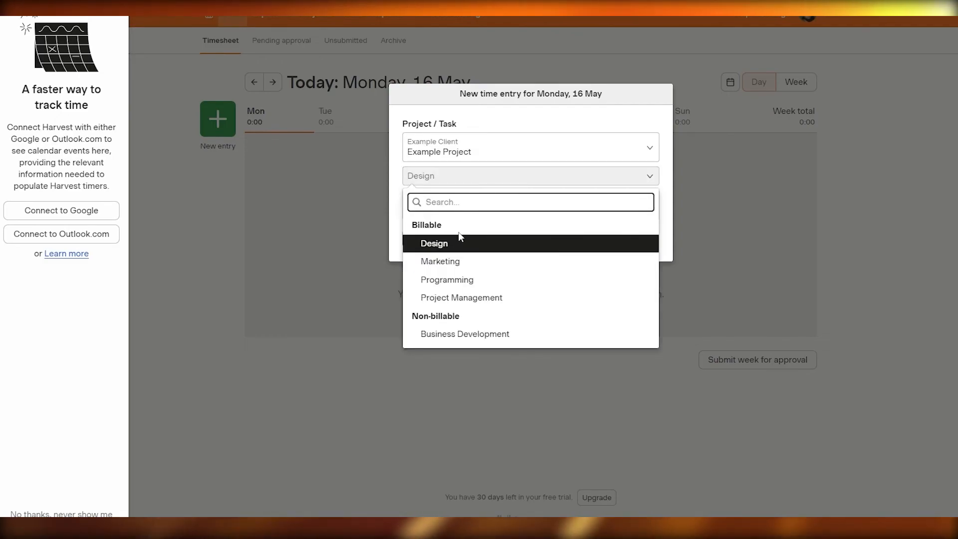
{"action": "left_click", "coordinate": [504, 298]}
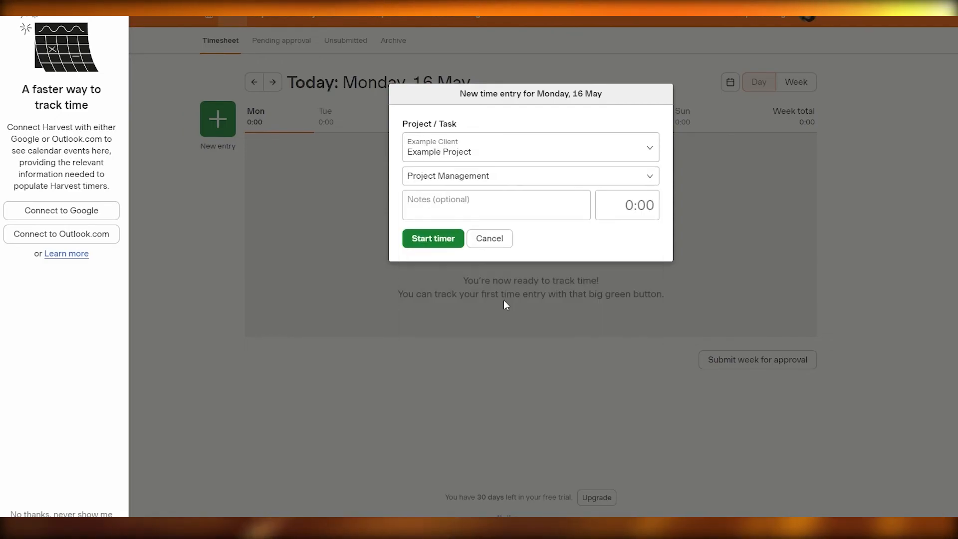
- Start the entry's timer with the notes left empty, stop it, and dismiss the first-entry message
{"action": "left_click", "coordinate": [509, 197]}
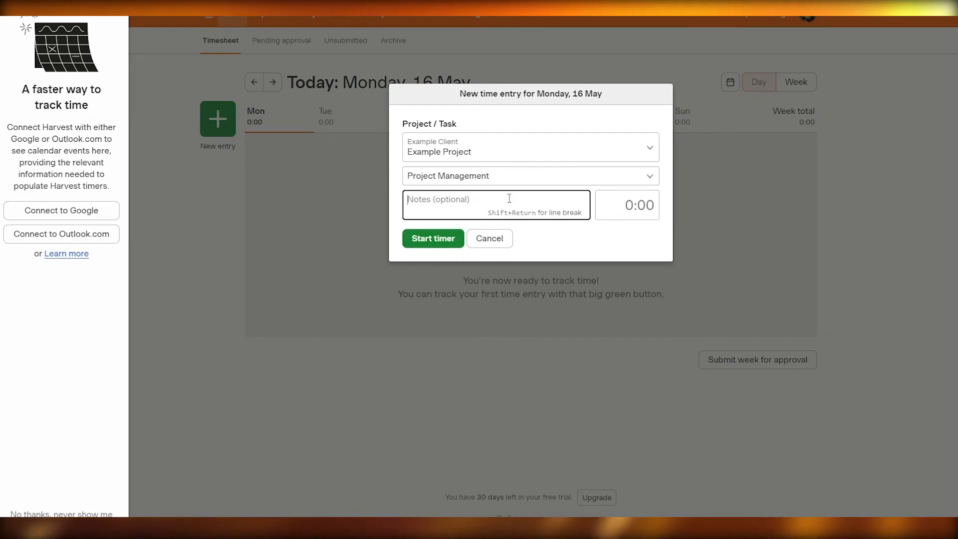
{"action": "left_click", "coordinate": [418, 240]}
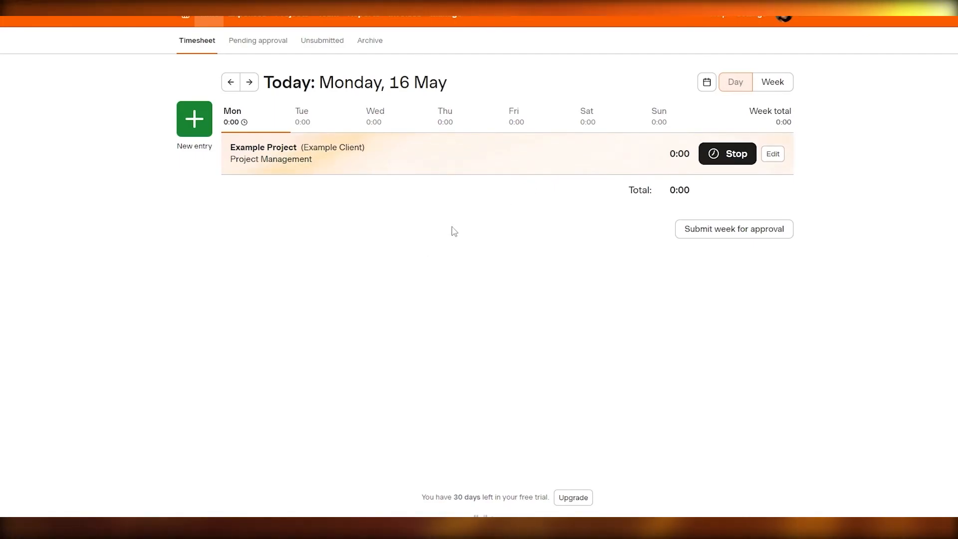
{"action": "left_click", "coordinate": [733, 154]}
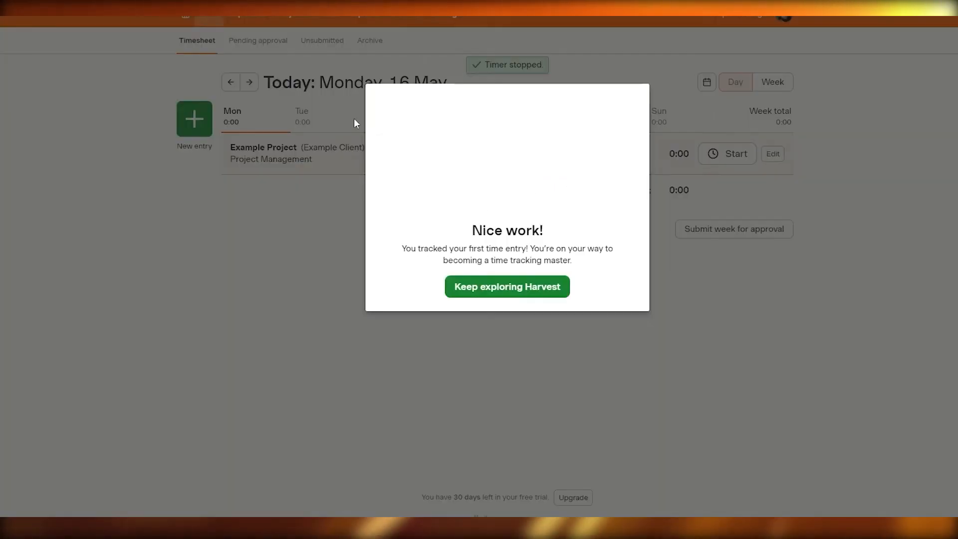
{"action": "left_click", "coordinate": [508, 288]}
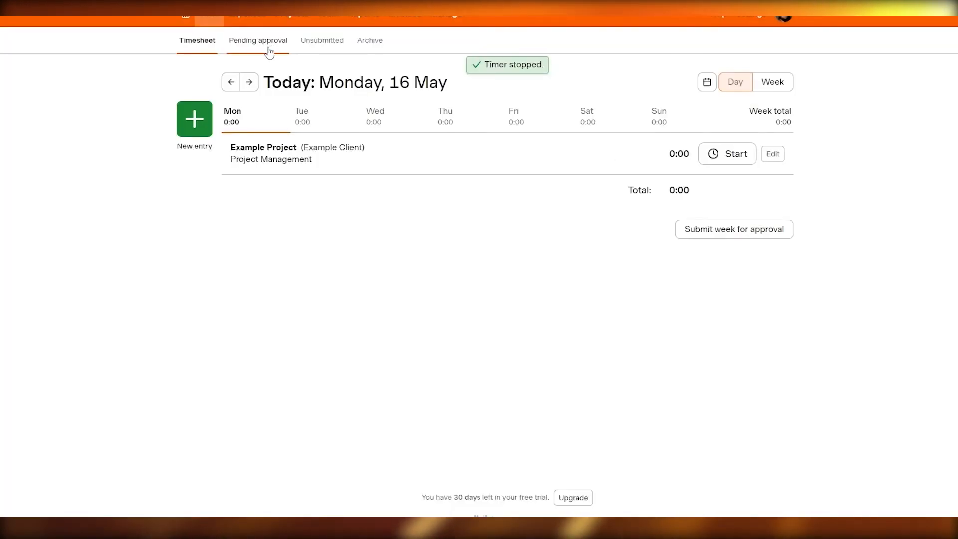
- Look through the pending approval, unsubmitted timesheets, weekly time report and invoices pages, and open Everhour's invoices for comparison
{"action": "left_click", "coordinate": [267, 42]}
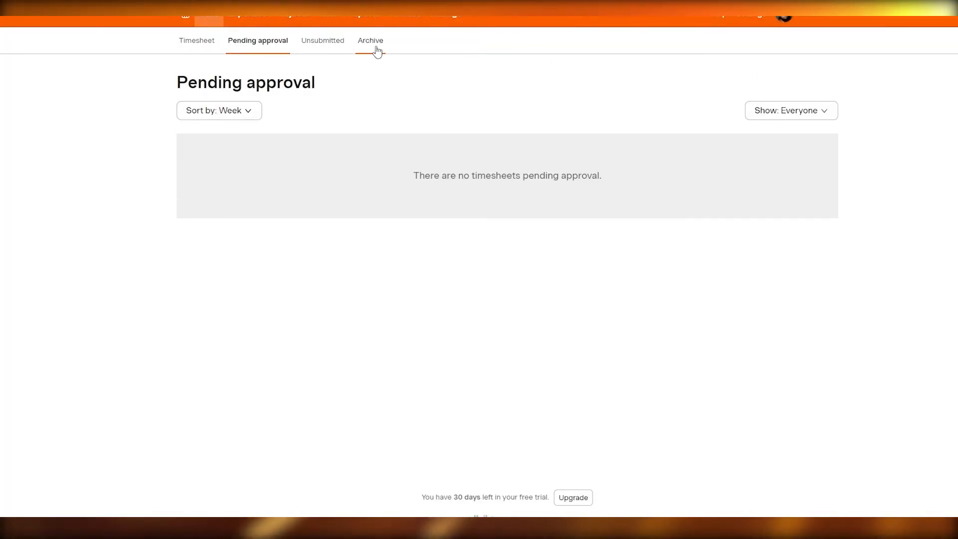
{"action": "left_click", "coordinate": [332, 42]}
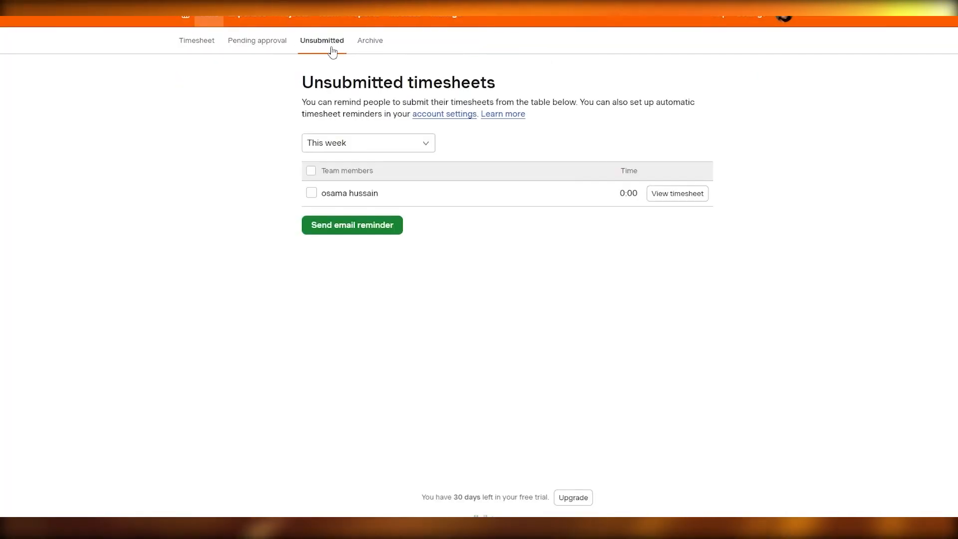
{"action": "left_click", "coordinate": [256, 43]}
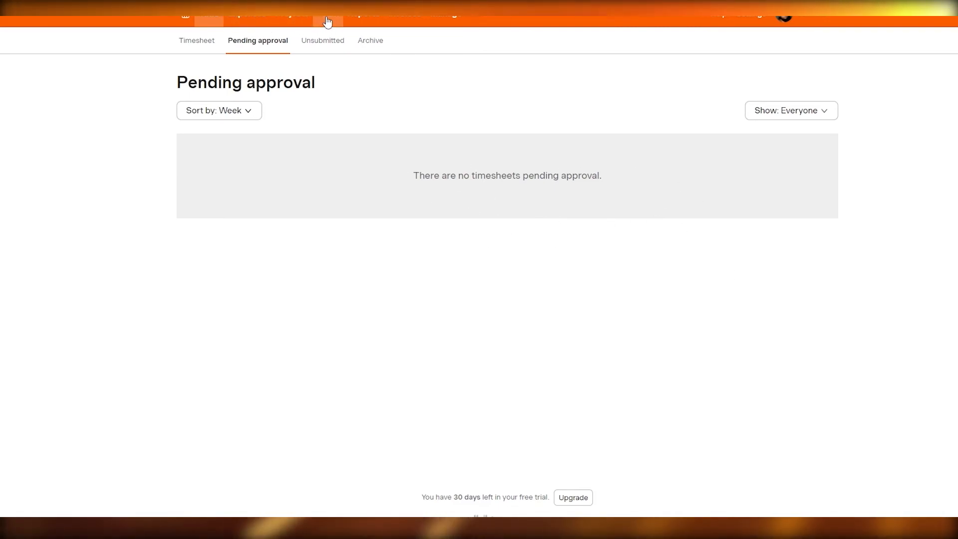
{"action": "left_click", "coordinate": [367, 21]}
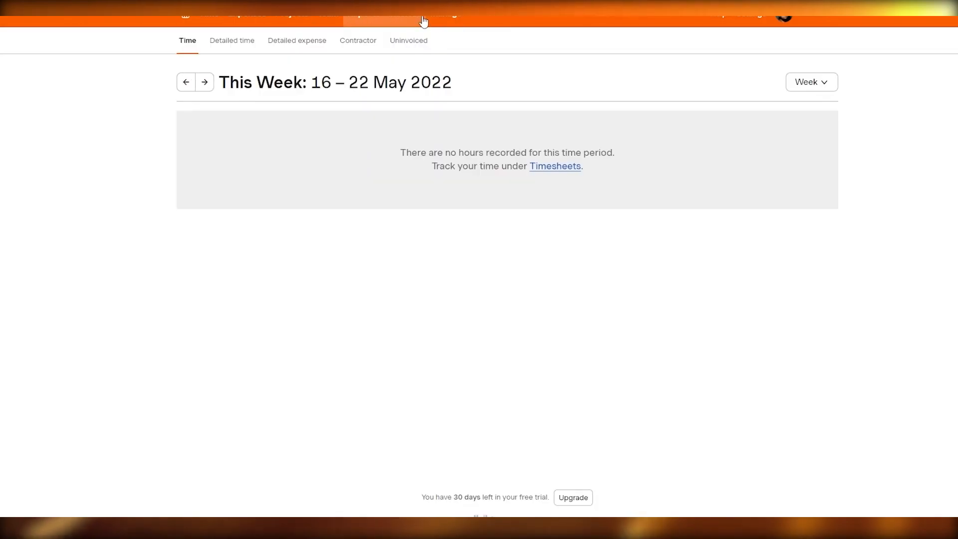
{"action": "left_click", "coordinate": [424, 22]}
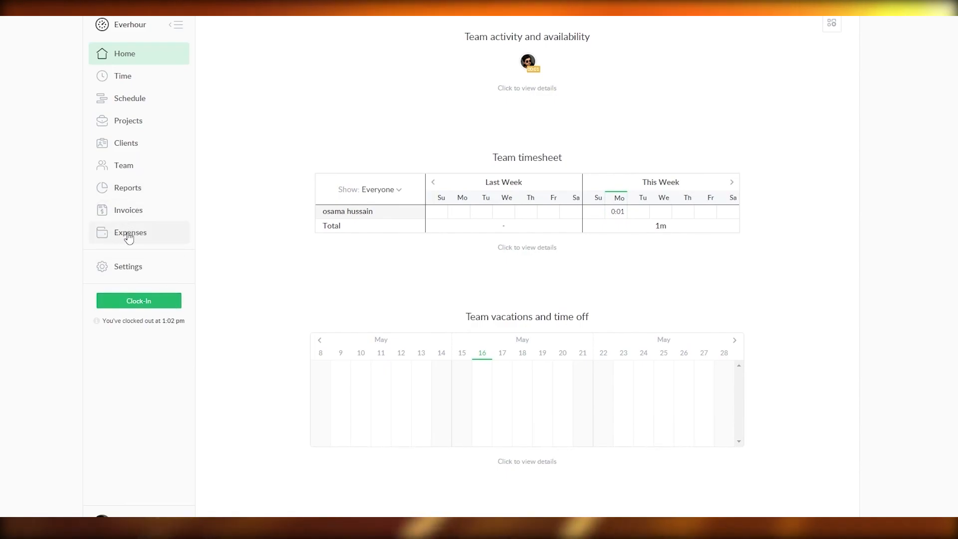
{"action": "left_click", "coordinate": [130, 213]}
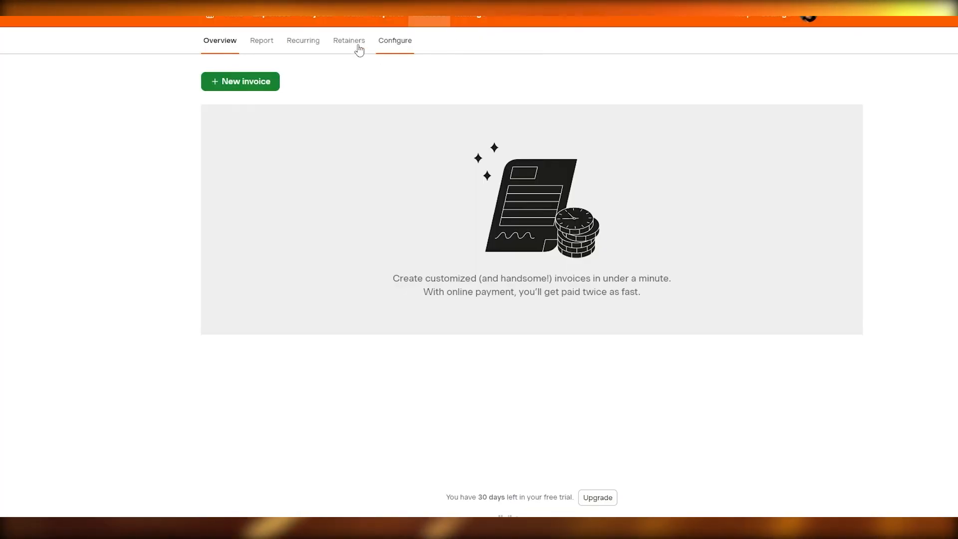